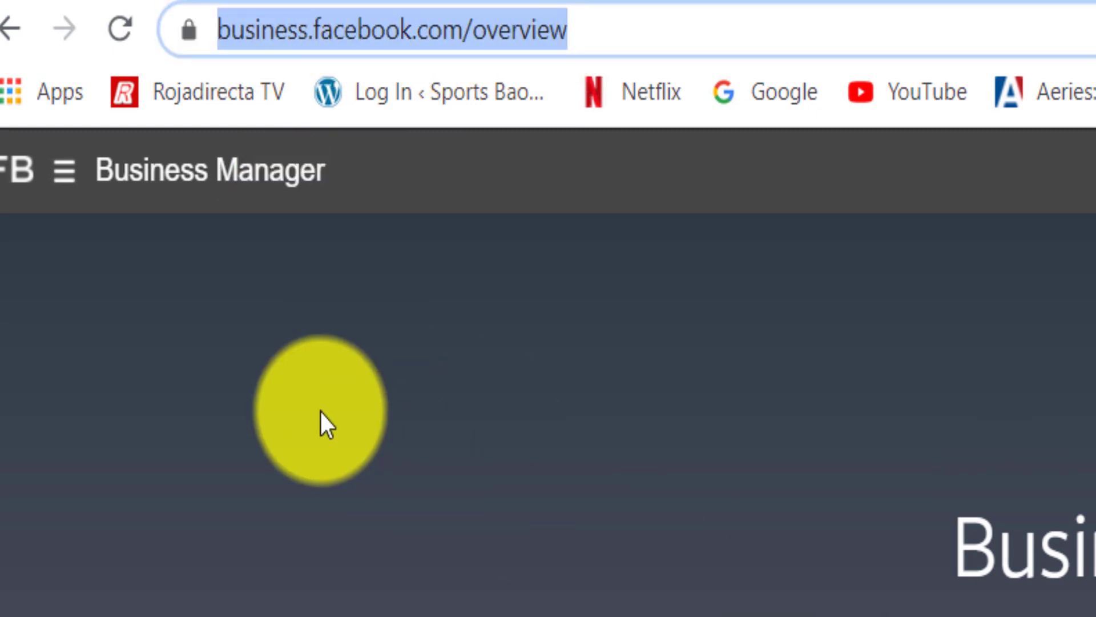
# Go to Commerce Manager from the Business Manager navigation menu
pyautogui.click(320, 415)
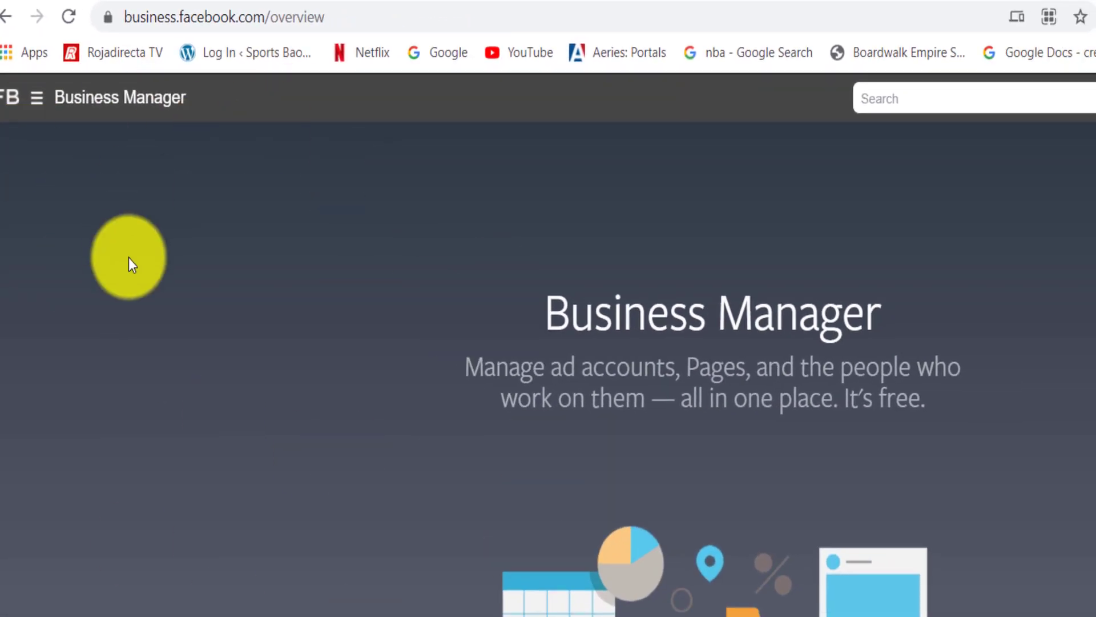
pyautogui.click(61, 97)
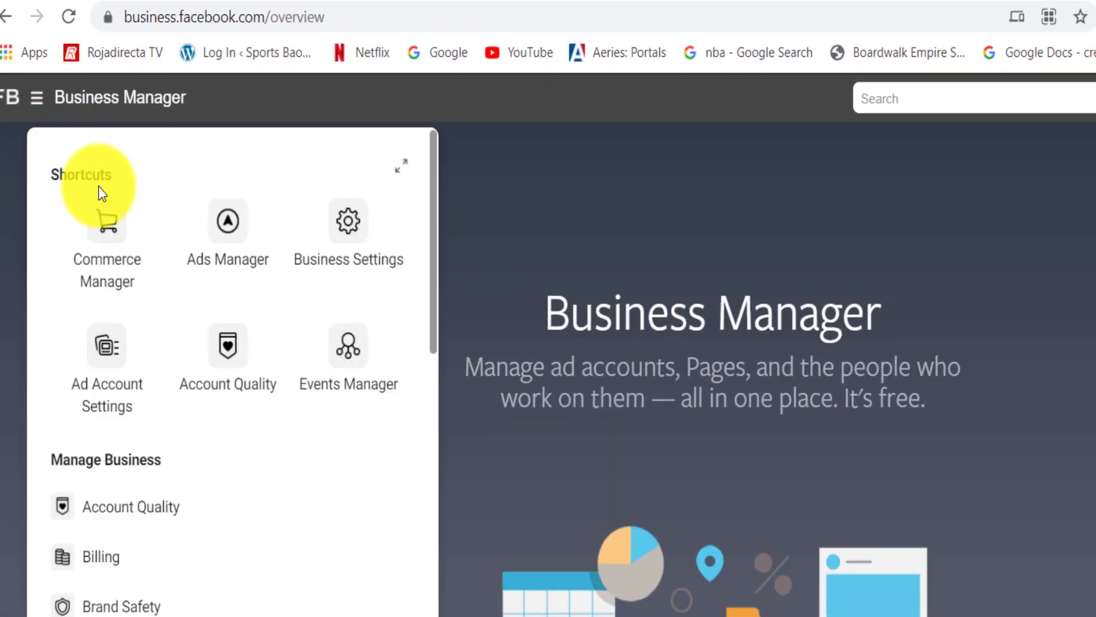
pyautogui.click(107, 224)
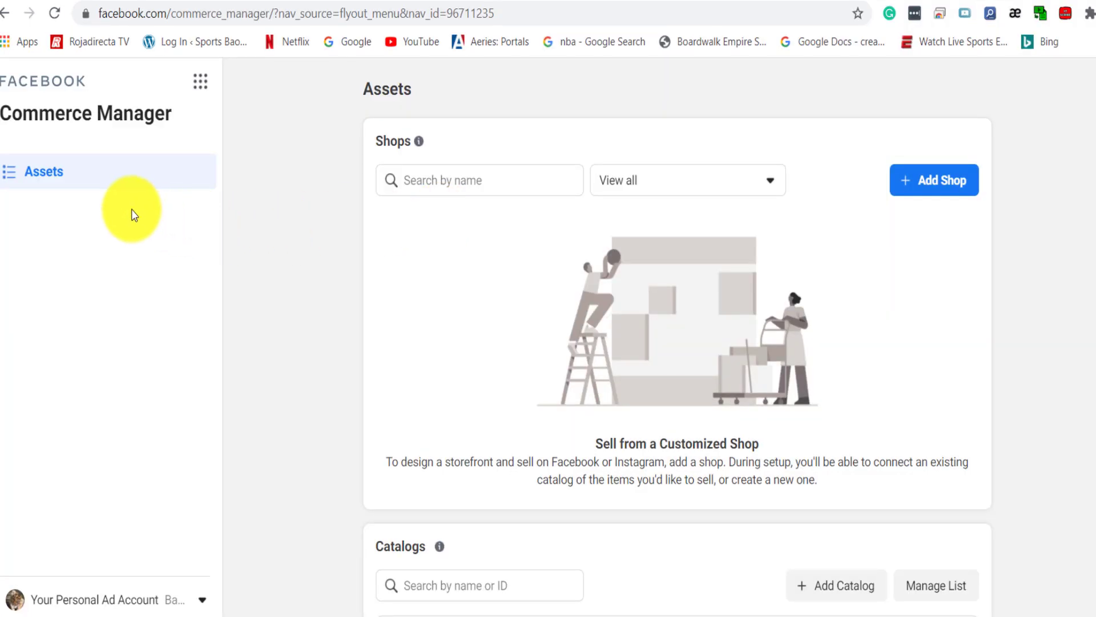
# Review the Assets page, highlighting the empty Shops section and the Catalogs heading
pyautogui.scroll(-3, 698, 242)
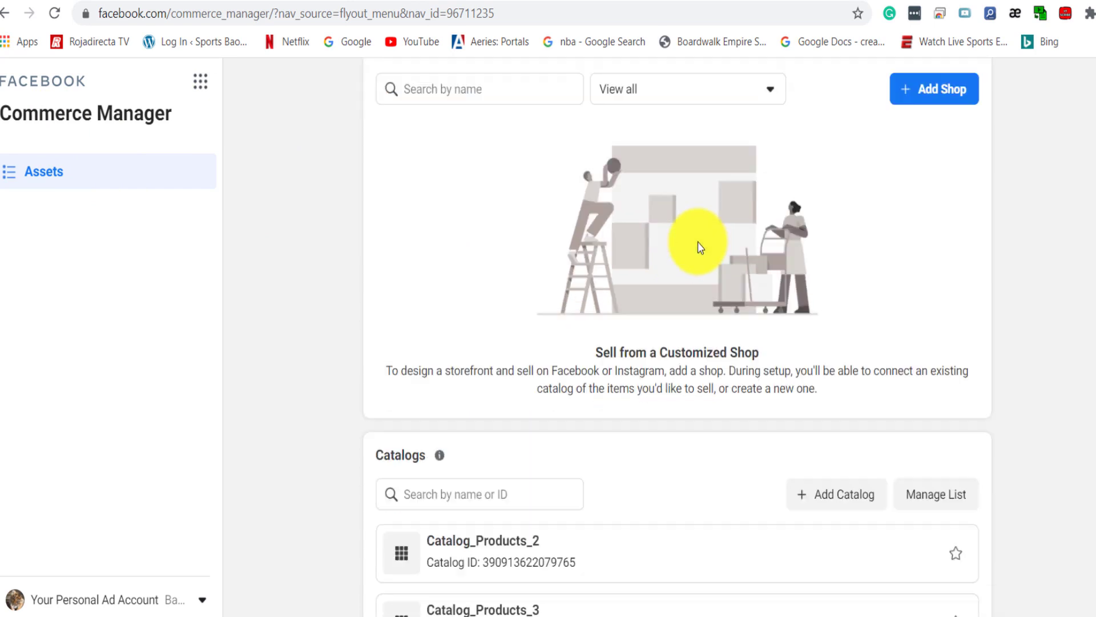
pyautogui.scroll(3, 698, 241)
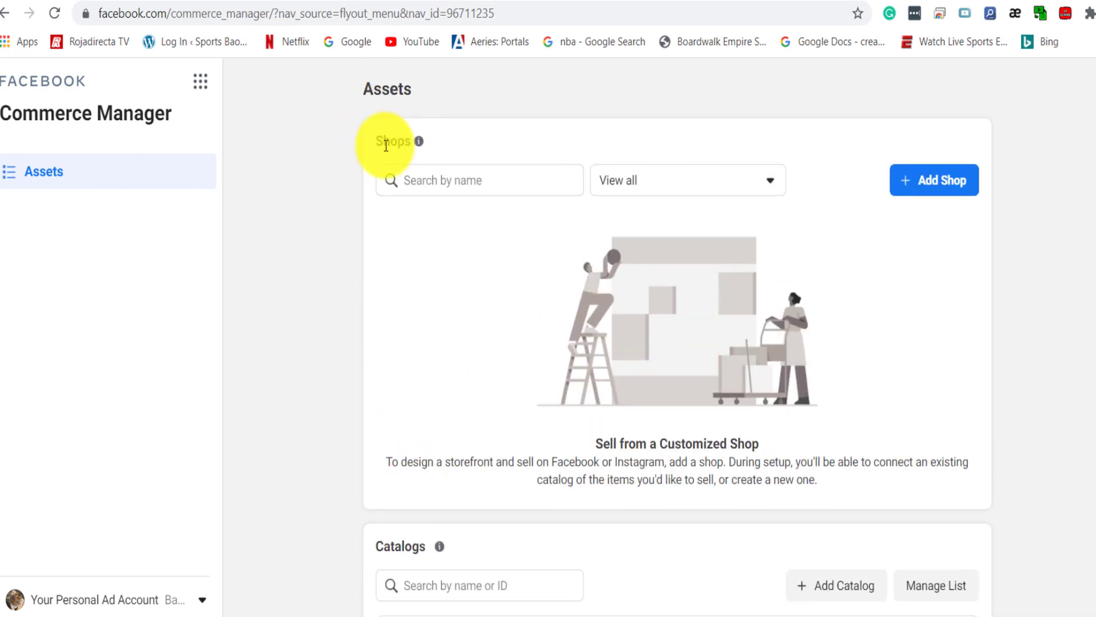
pyautogui.doubleClick(398, 141)
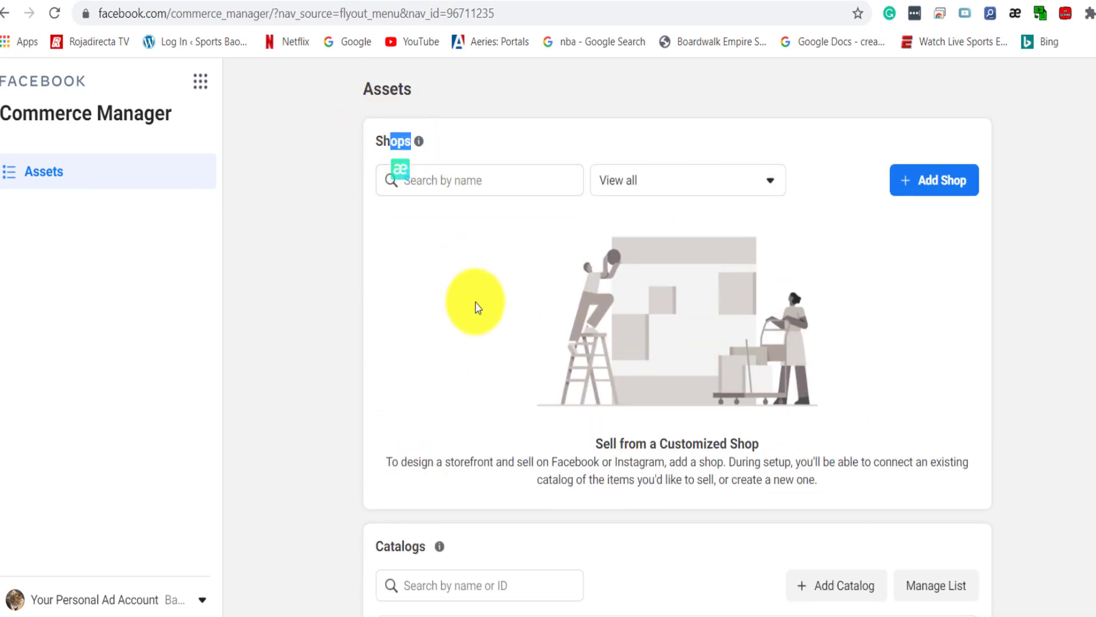
pyautogui.scroll(-3, 472, 299)
pyautogui.moveTo(385, 378); pyautogui.dragTo(425, 381)
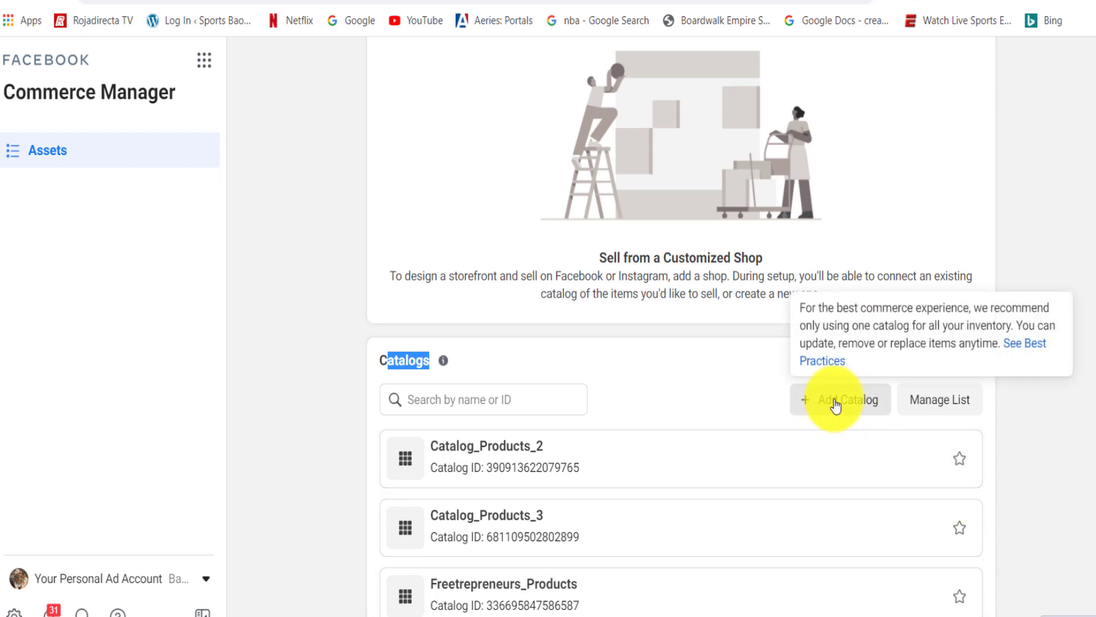
pyautogui.scroll(3, 1015, 190)
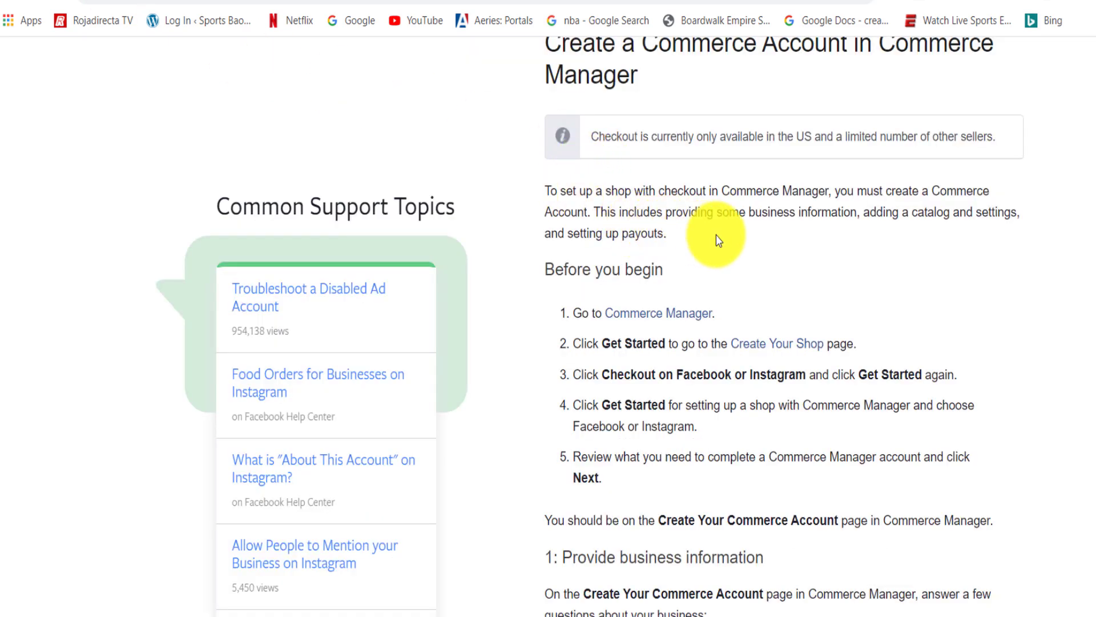
pyautogui.scroll(7, 716, 235)
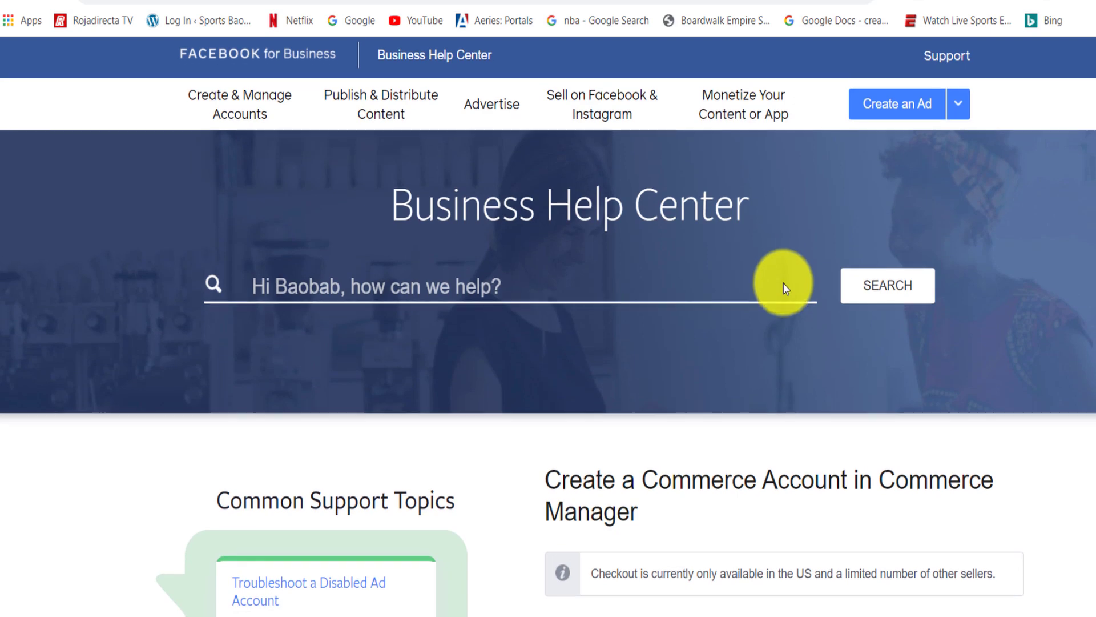
# Highlight the Commerce Account requirements, Get Started and step 3, then return to Commerce Manager
pyautogui.scroll(-5, 783, 284)
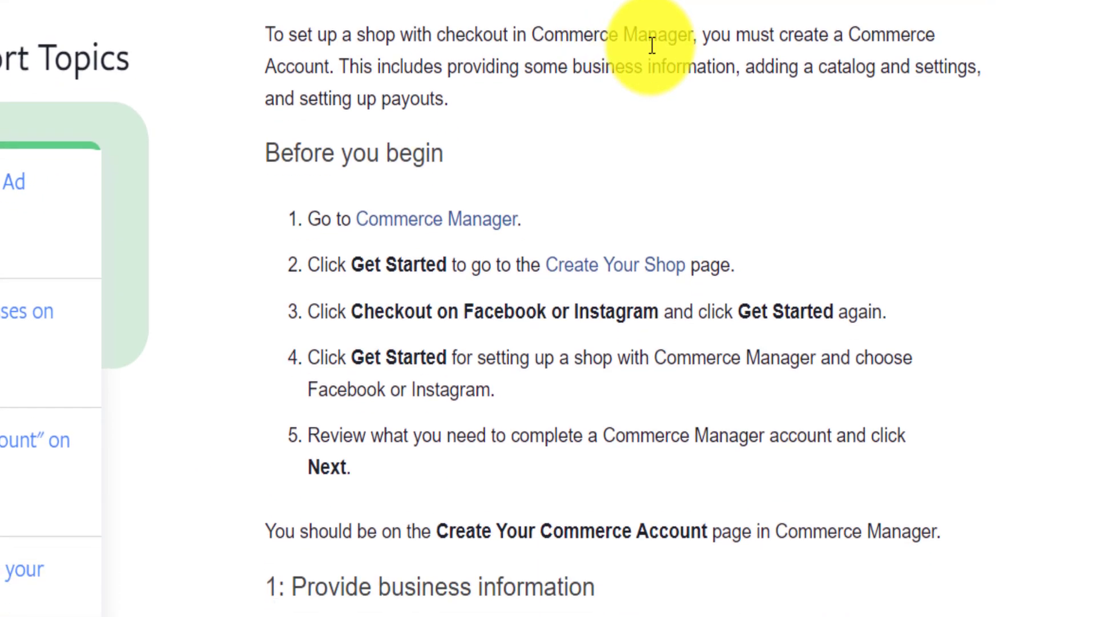
pyautogui.moveTo(699, 23); pyautogui.dragTo(352, 46)
pyautogui.click(457, 40)
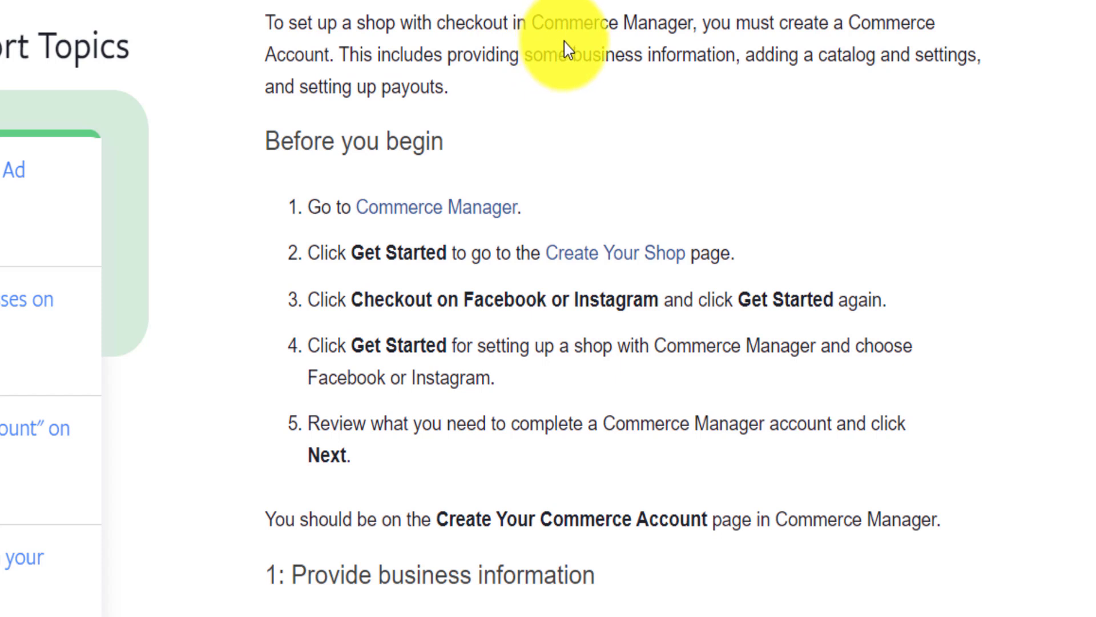
pyautogui.moveTo(577, 55); pyautogui.dragTo(468, 107)
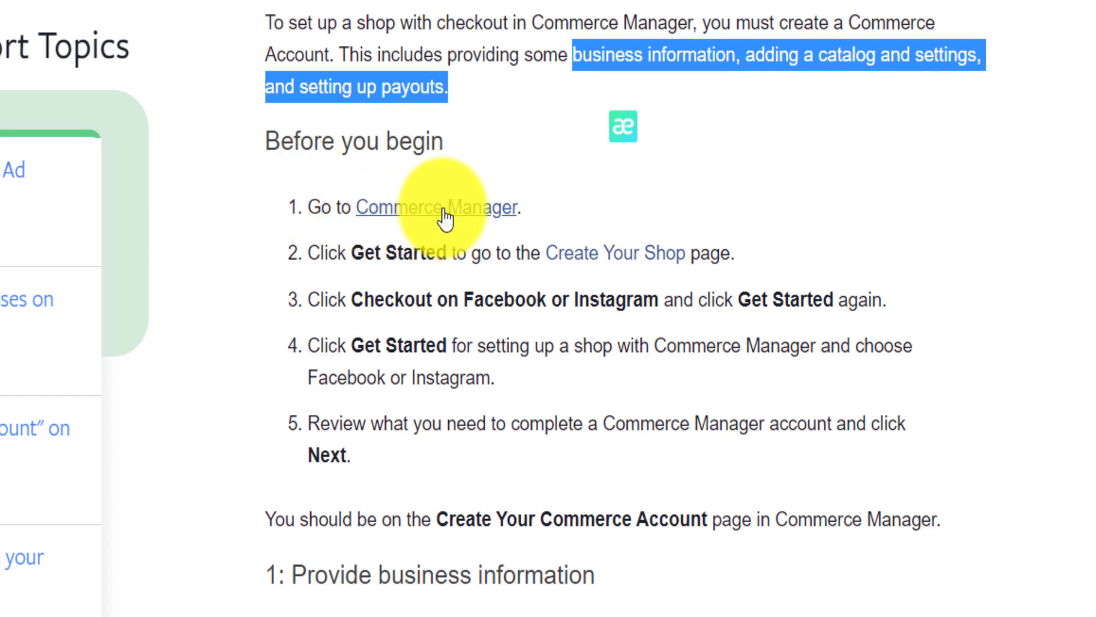
pyautogui.moveTo(365, 252); pyautogui.dragTo(430, 251)
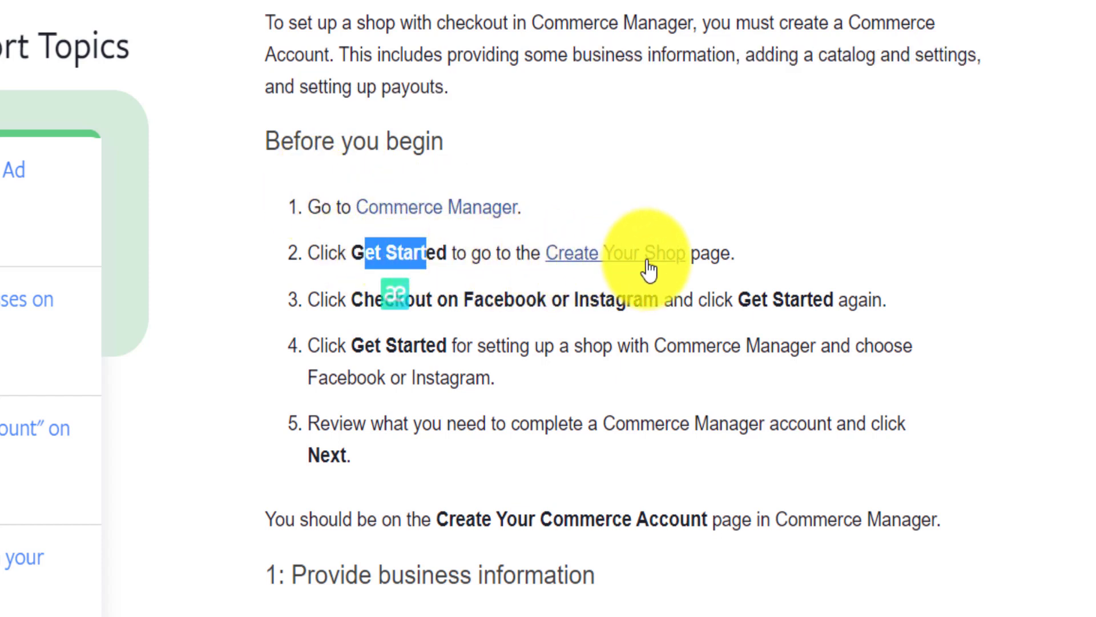
pyautogui.moveTo(307, 297); pyautogui.dragTo(837, 310)
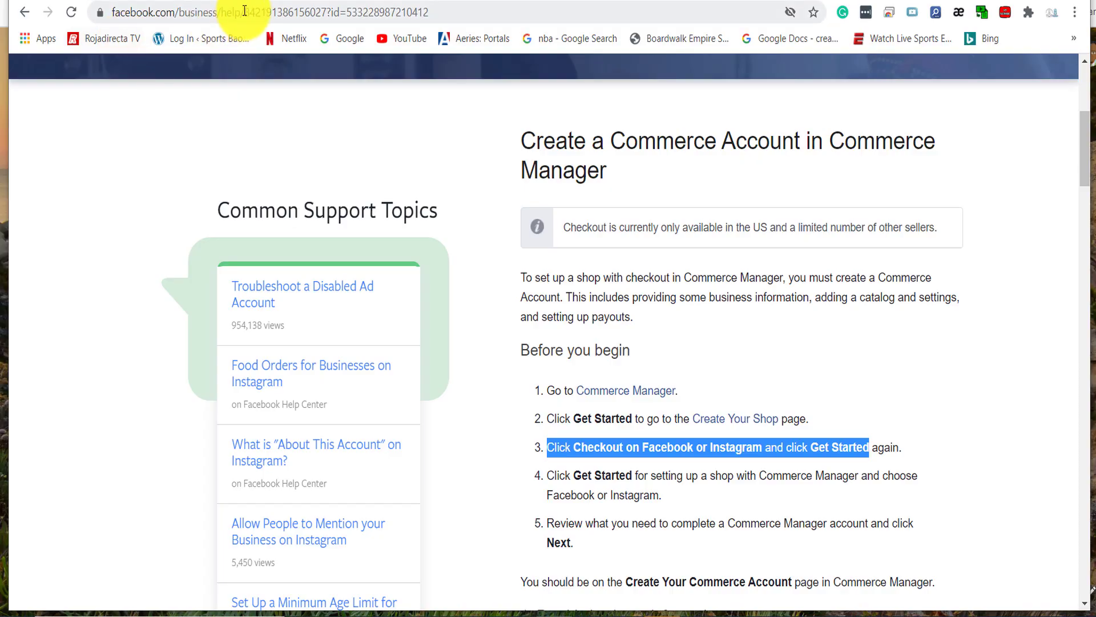
pyautogui.click(260, 1)
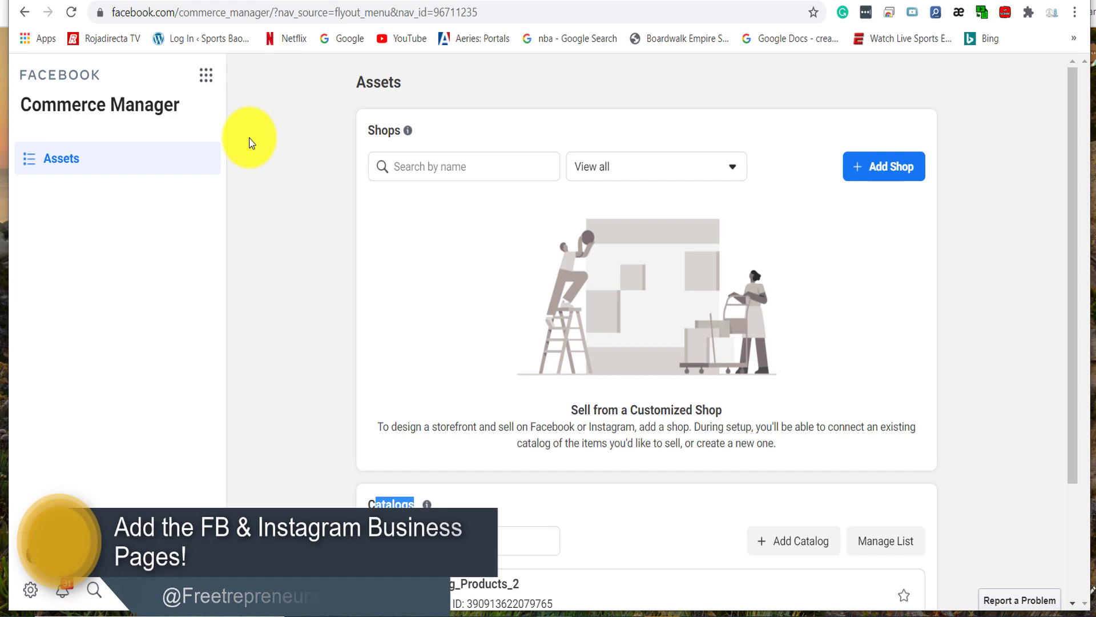
# Go to Business Settings and check the list of available businesses
pyautogui.click(207, 76)
pyautogui.click(463, 135)
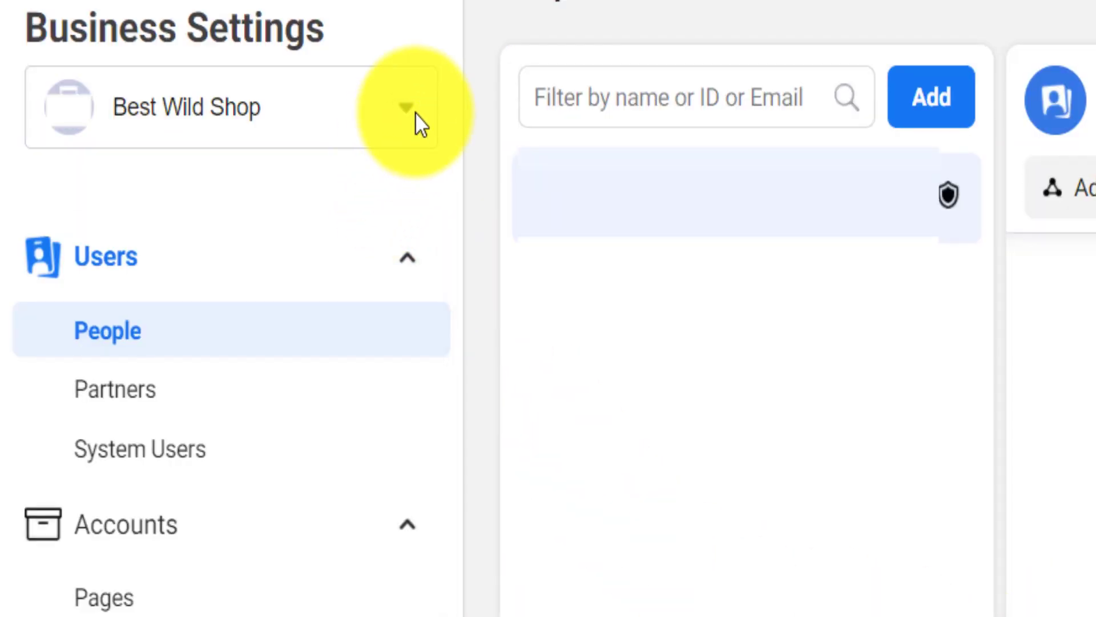
pyautogui.click(207, 144)
pyautogui.scroll(-3, 257, 557)
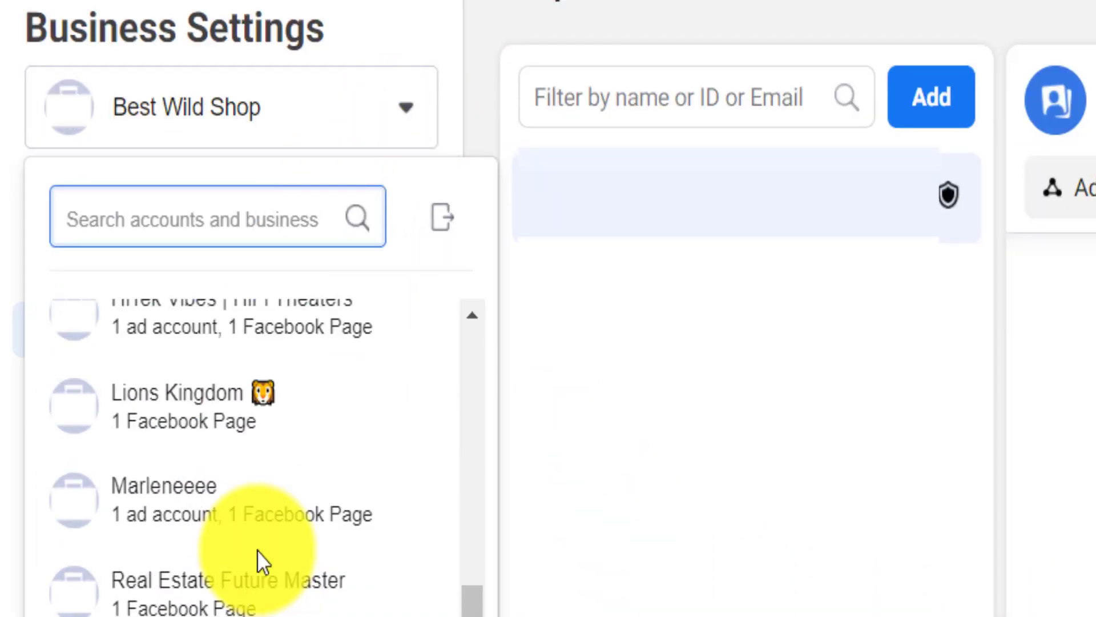
pyautogui.scroll(4, 246, 588)
pyautogui.scroll(-4, 539, 539)
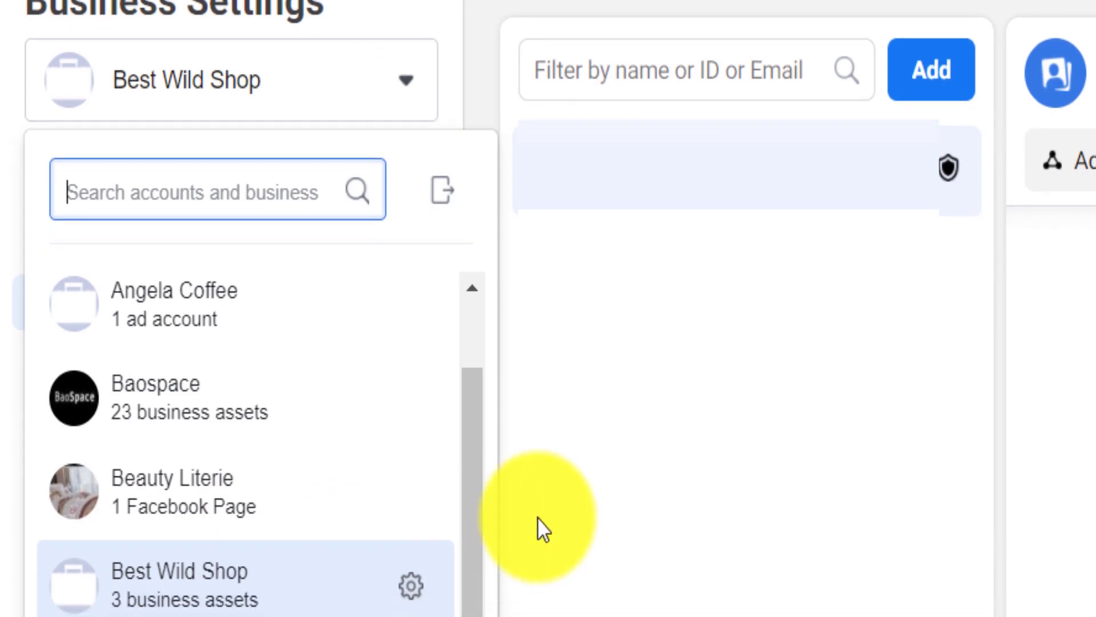
pyautogui.scroll(-1, 252, 433)
# View the business's Pages, try Add a Page, then open the lions.royal Page
pyautogui.click(190, 366)
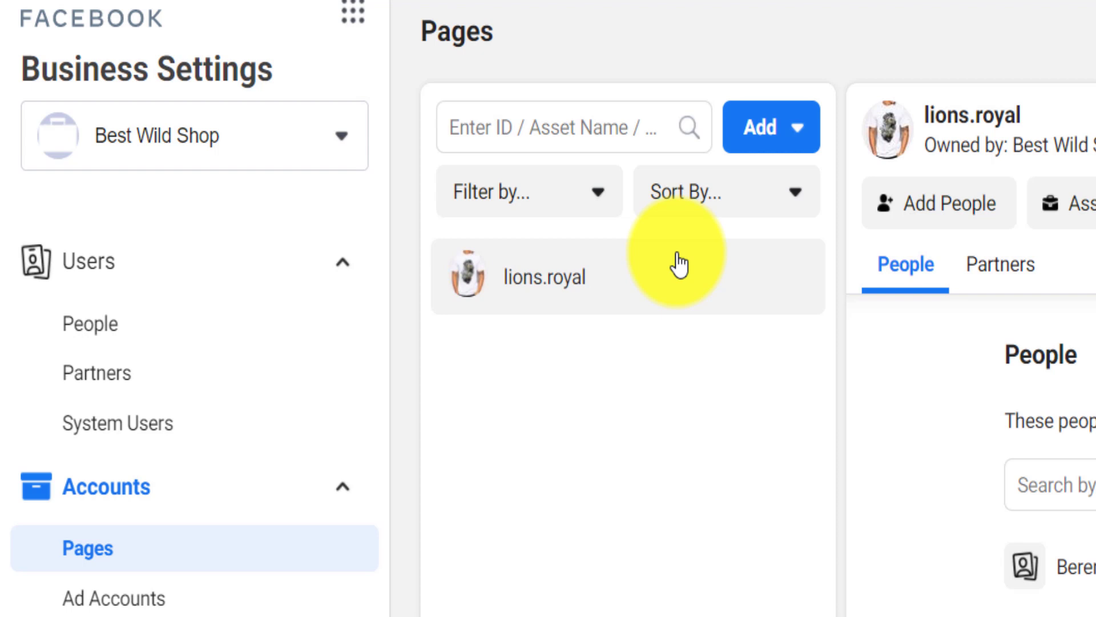
pyautogui.click(777, 134)
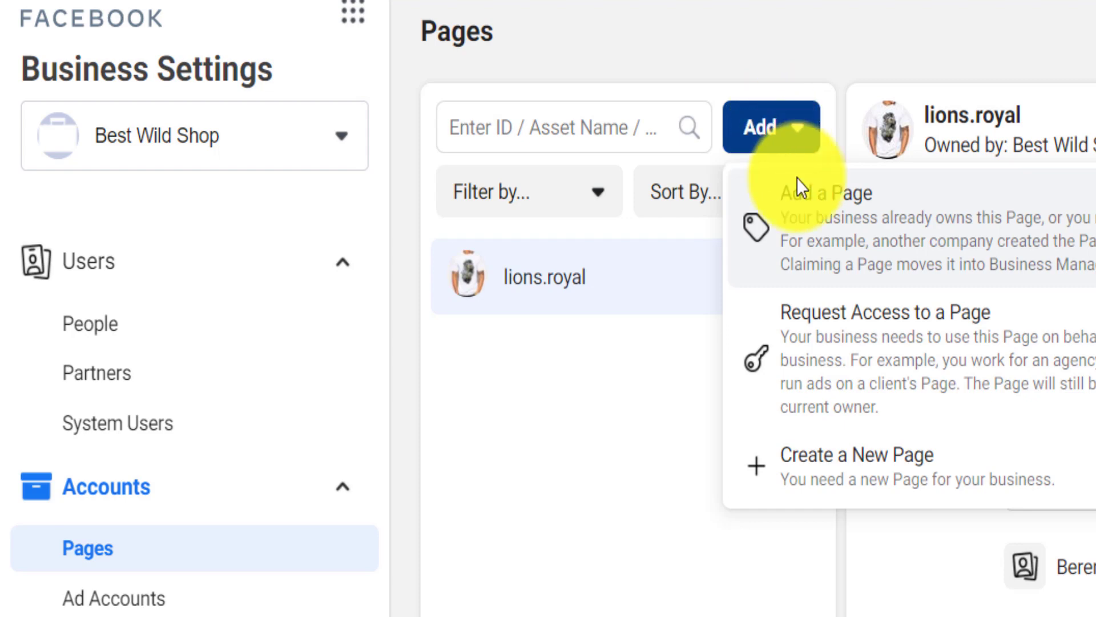
pyautogui.click(793, 226)
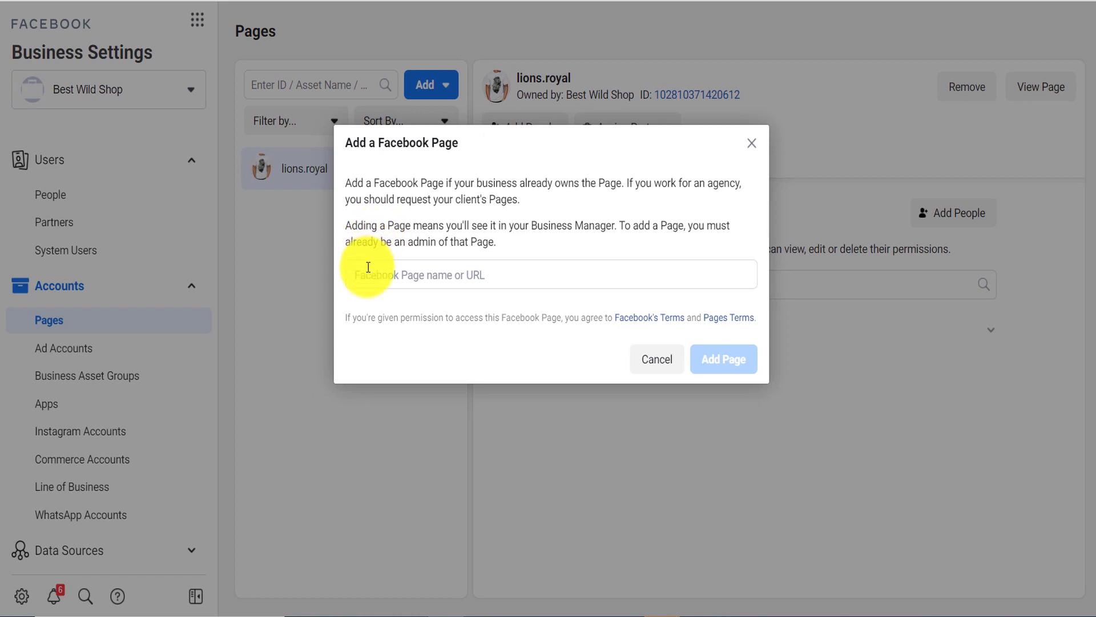
pyautogui.click(402, 280)
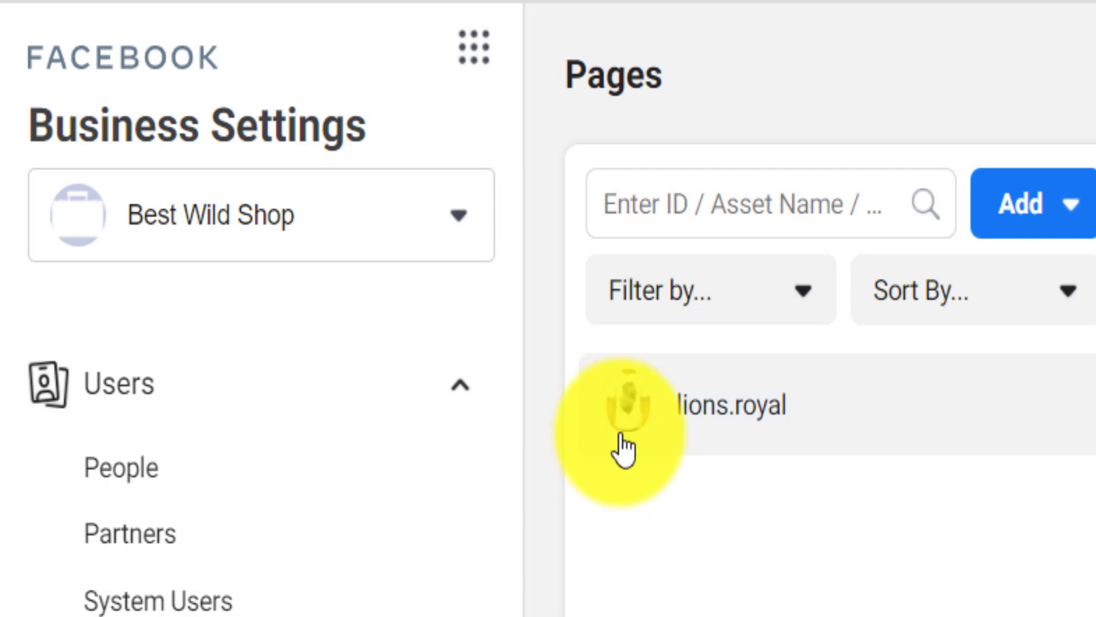
pyautogui.click(689, 377)
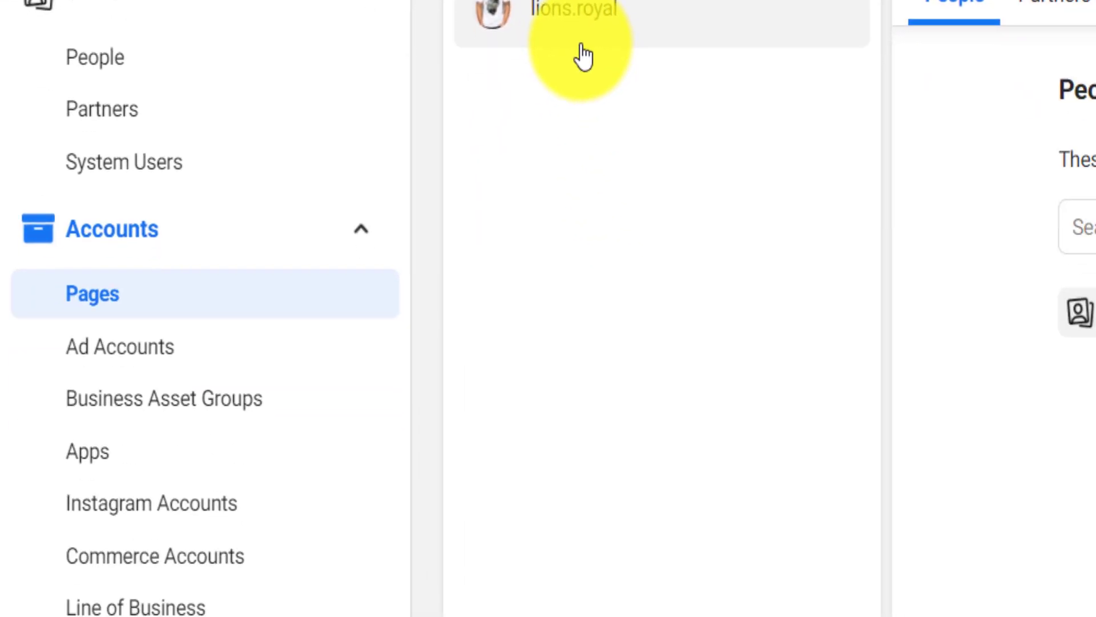
# Connect the logged-in Instagram account to the business without linking ad accounts
pyautogui.click(140, 514)
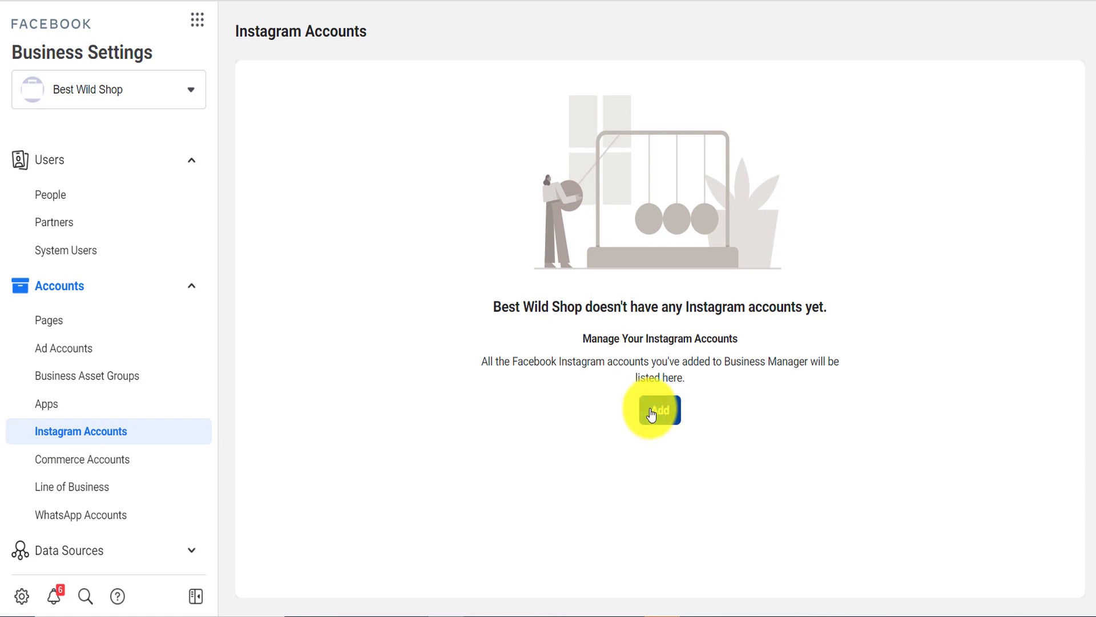
pyautogui.click(652, 415)
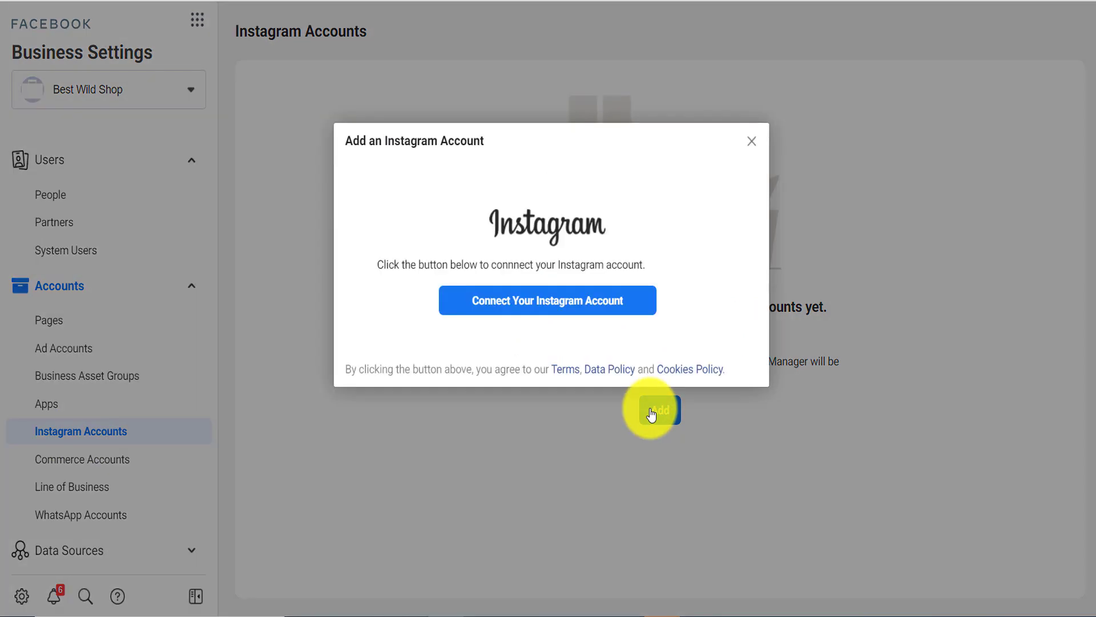
pyautogui.click(539, 306)
pyautogui.click(526, 343)
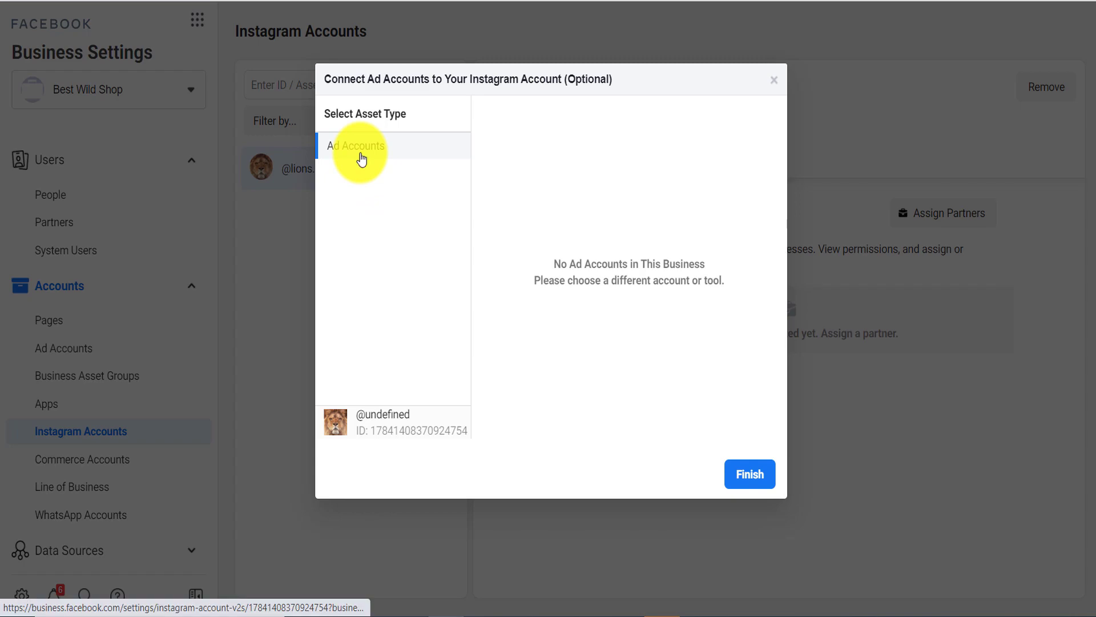
pyautogui.click(737, 472)
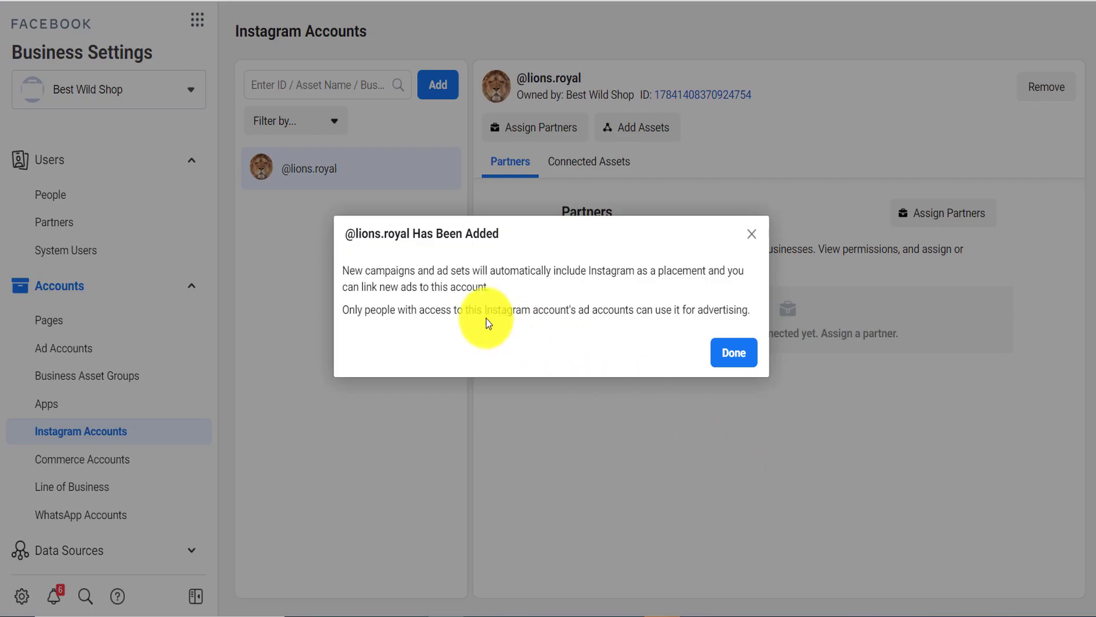
pyautogui.click(729, 355)
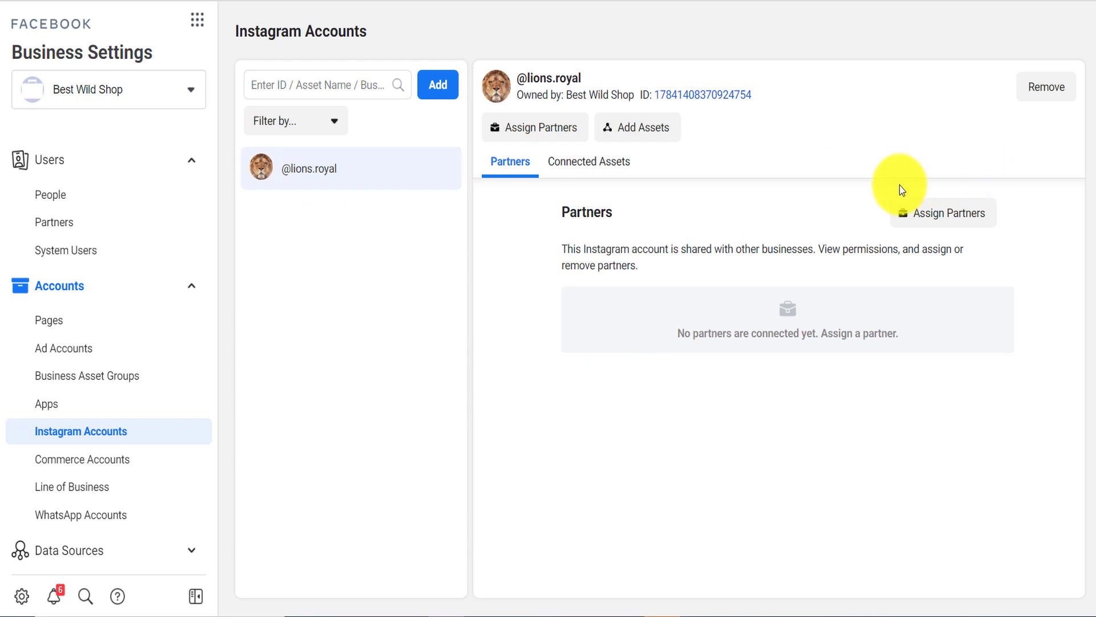
# Remove the Instagram account from Best Wild Shop and go to Commerce Accounts
pyautogui.click(1033, 103)
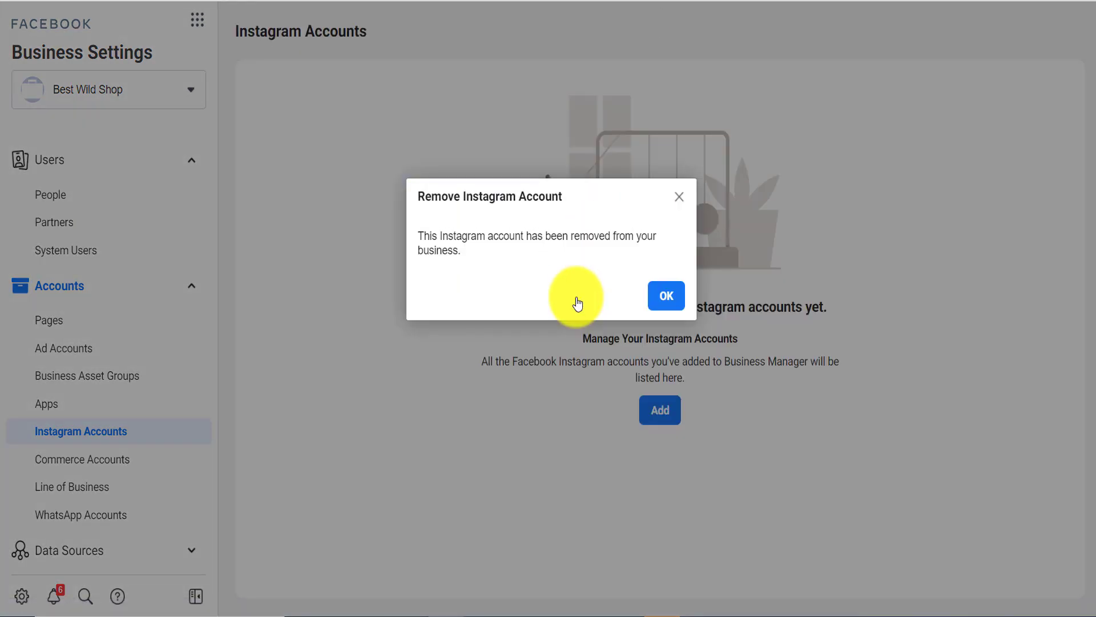
pyautogui.click(665, 295)
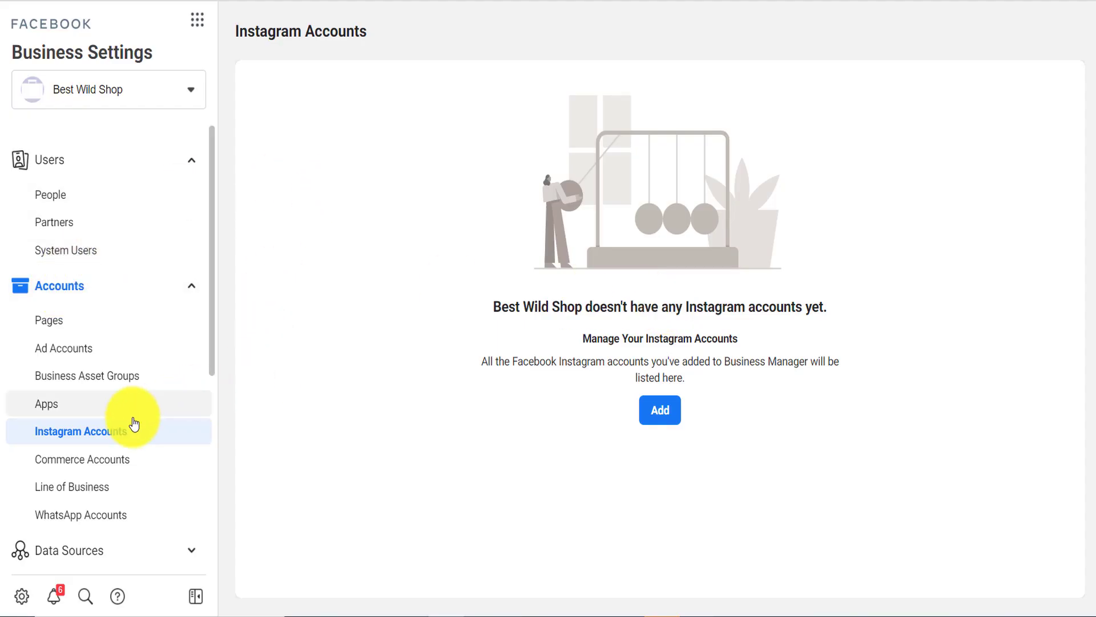
pyautogui.click(83, 457)
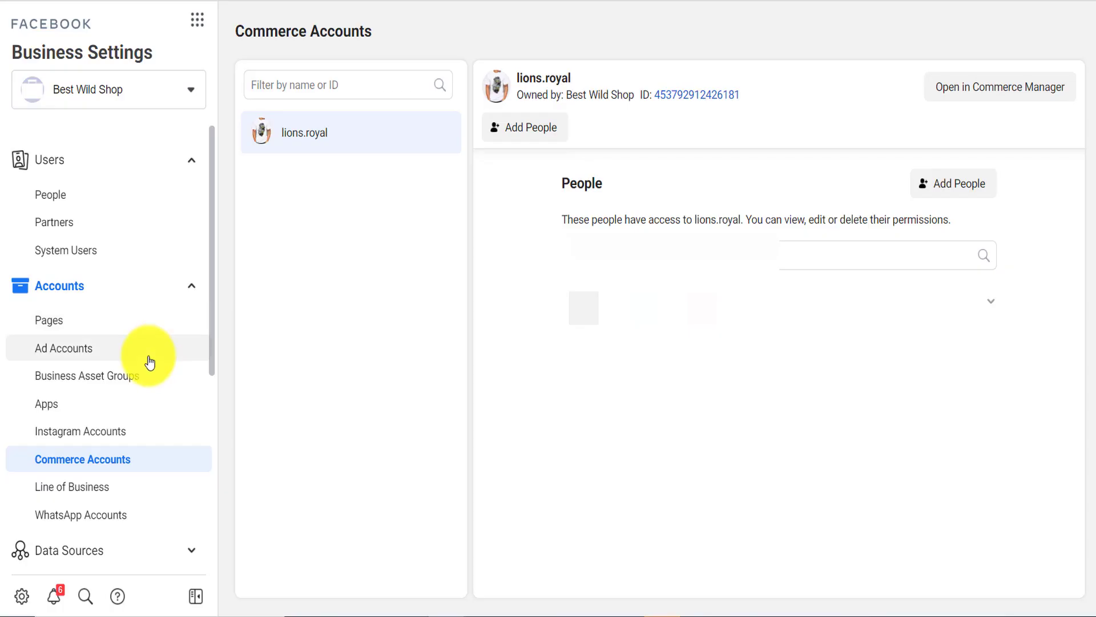
pyautogui.scroll(-5, 147, 362)
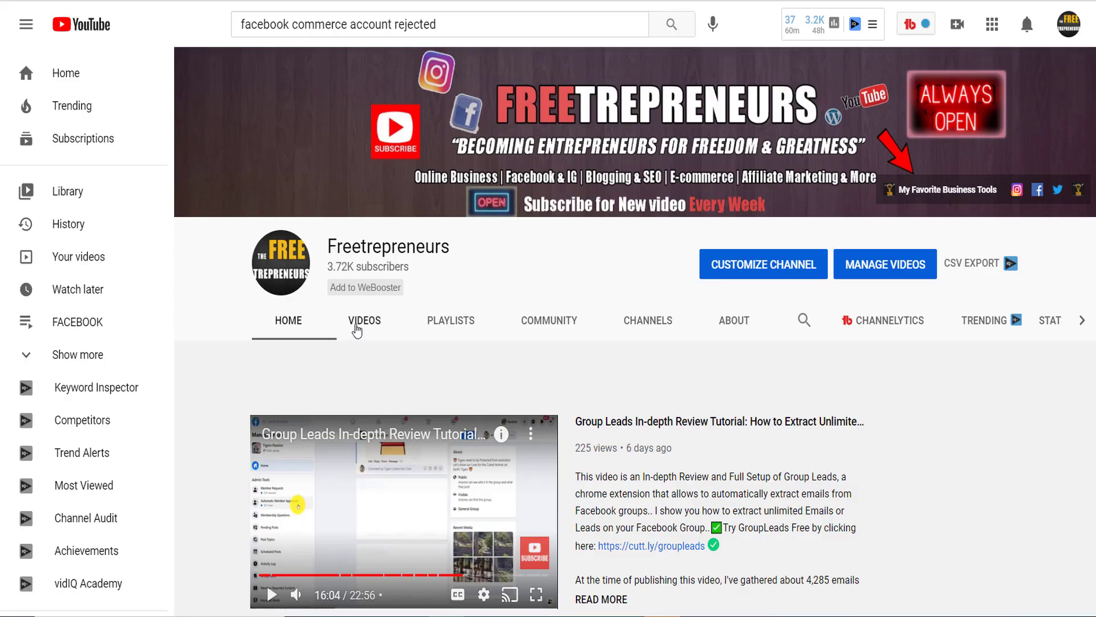
pyautogui.click(357, 329)
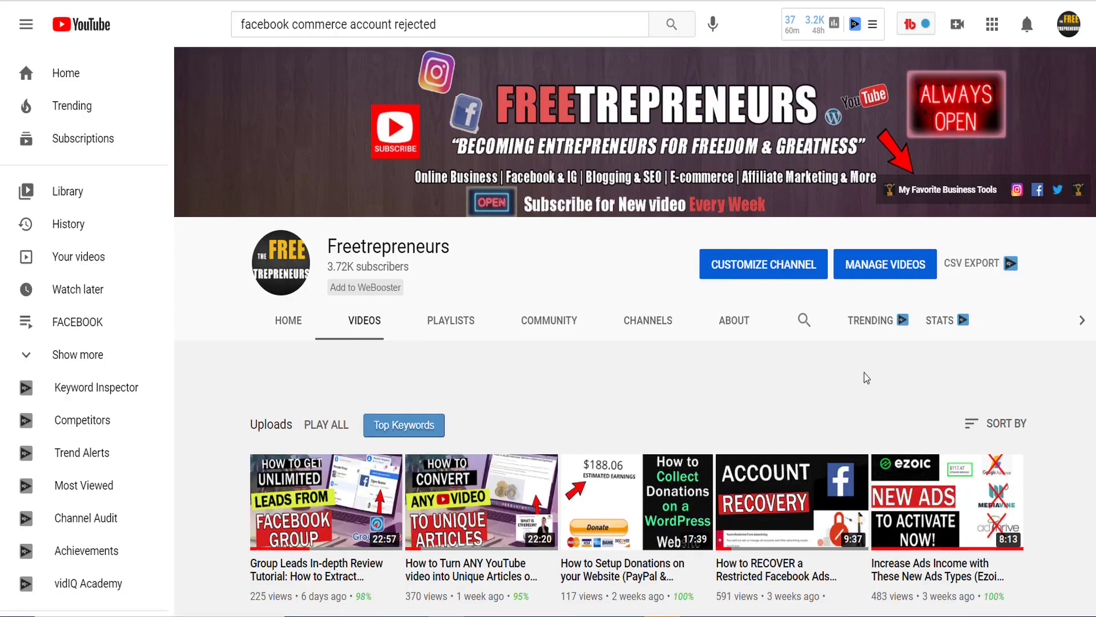
pyautogui.scroll(-4, 864, 376)
pyautogui.scroll(-10, 865, 378)
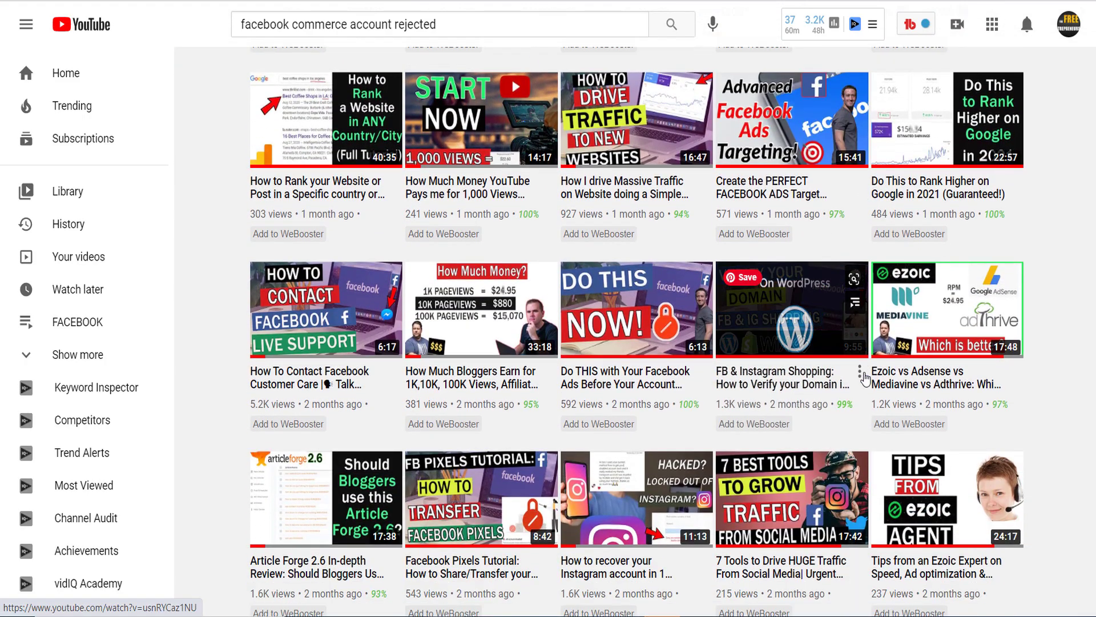
pyautogui.scroll(-5, 866, 378)
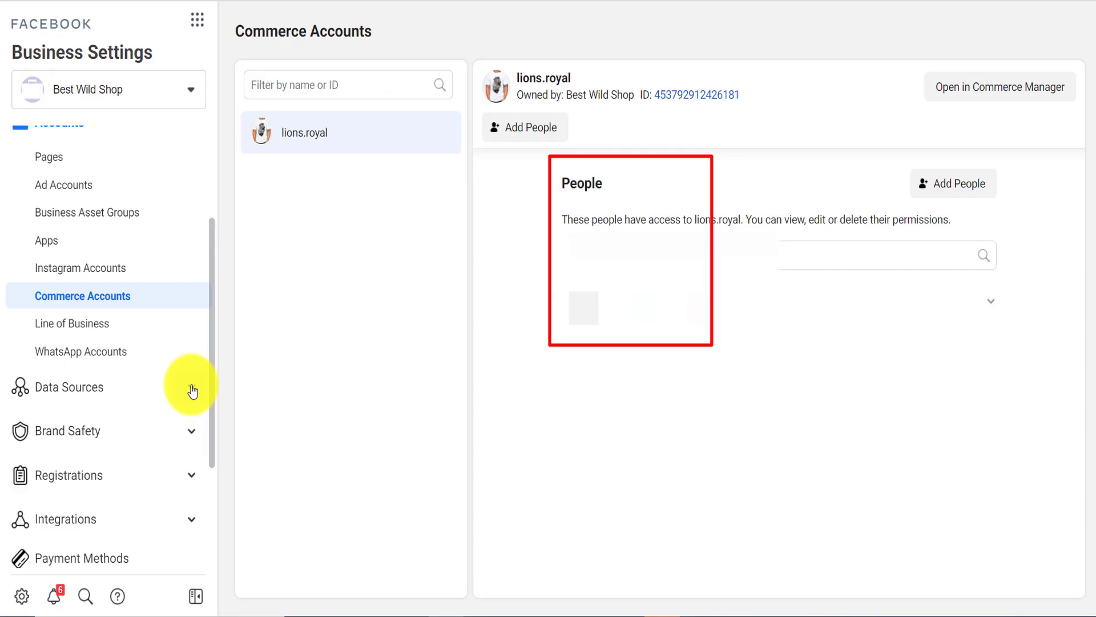
pyautogui.click(190, 387)
pyautogui.click(46, 425)
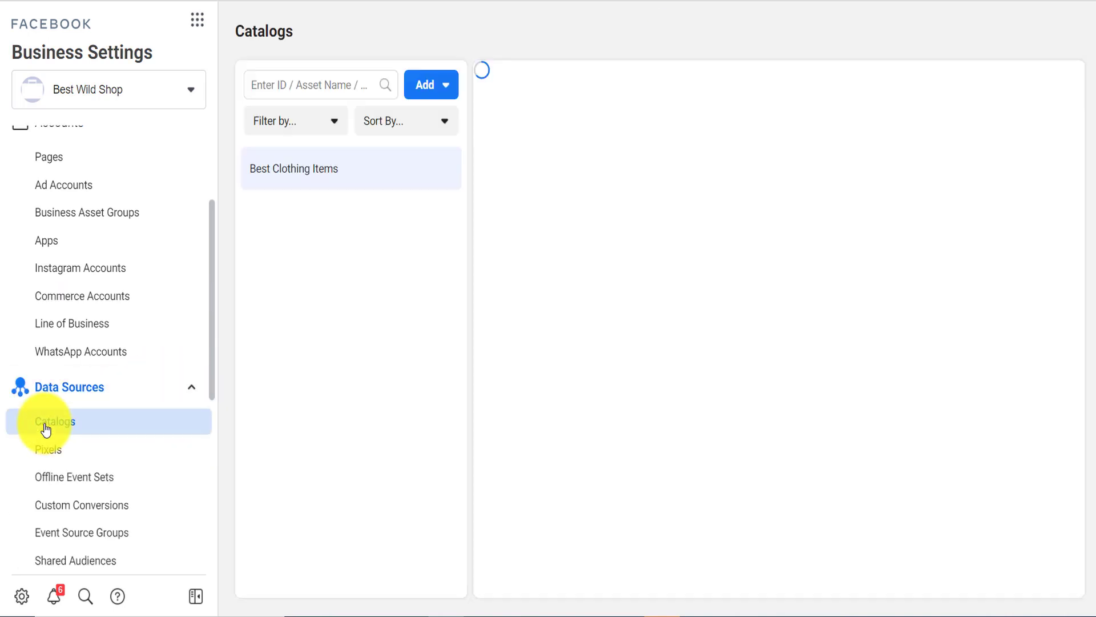
pyautogui.click(445, 101)
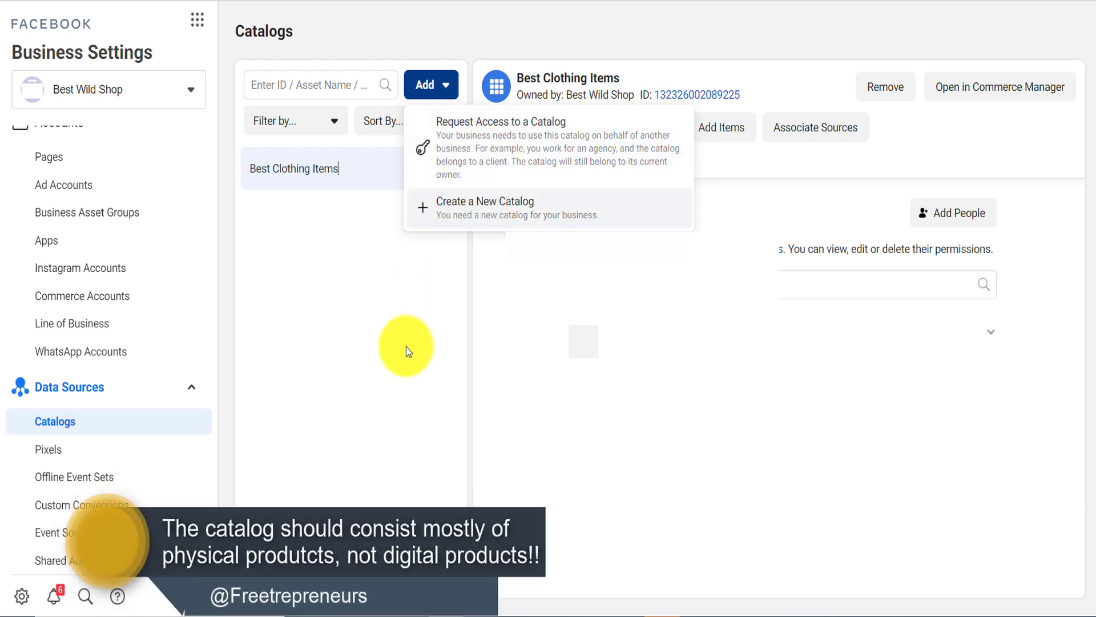
pyautogui.click(406, 347)
pyautogui.click(139, 298)
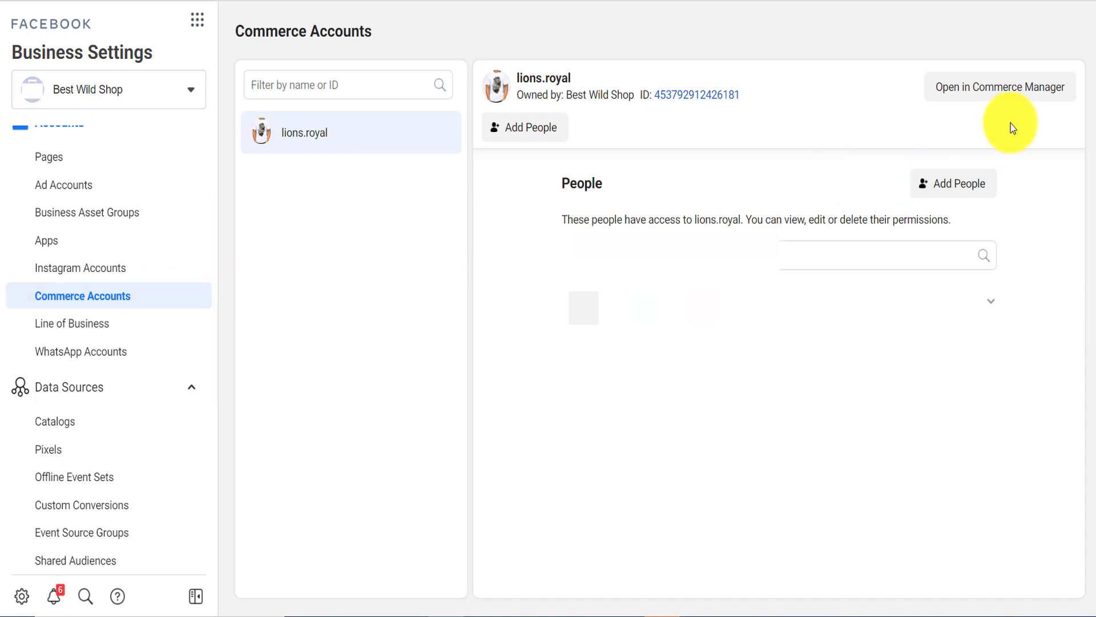
pyautogui.click(1031, 90)
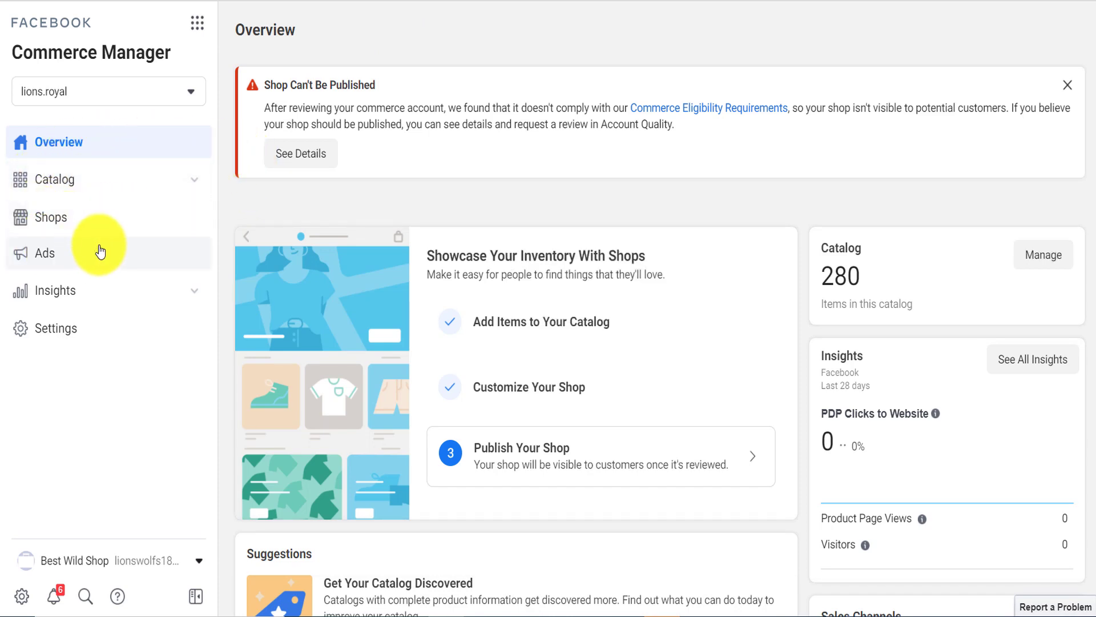
# Highlight the Shop Can't Be Published warning, then manage the shop's Sales Channels
pyautogui.scroll(-3, 498, 158)
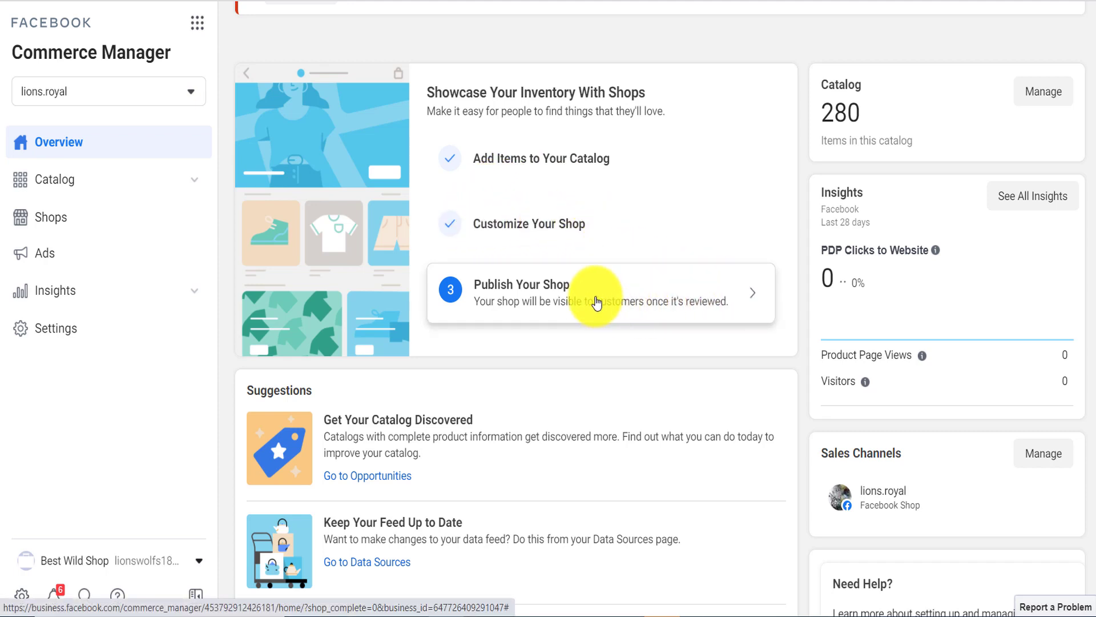
pyautogui.scroll(-2, 756, 237)
pyautogui.scroll(5, 756, 236)
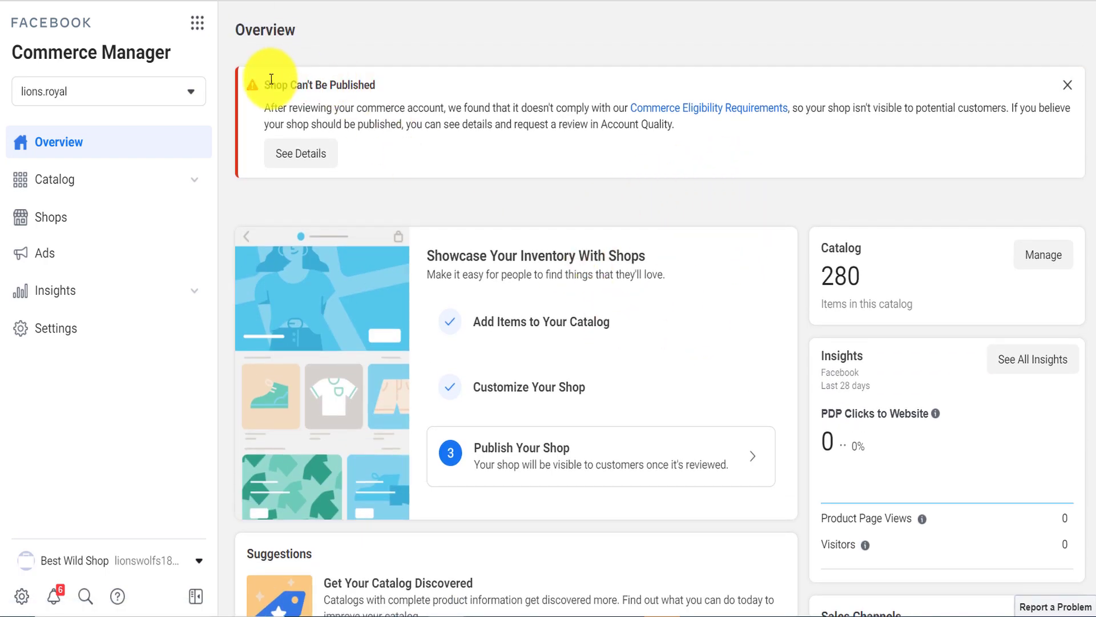
pyautogui.moveTo(264, 85); pyautogui.dragTo(392, 84)
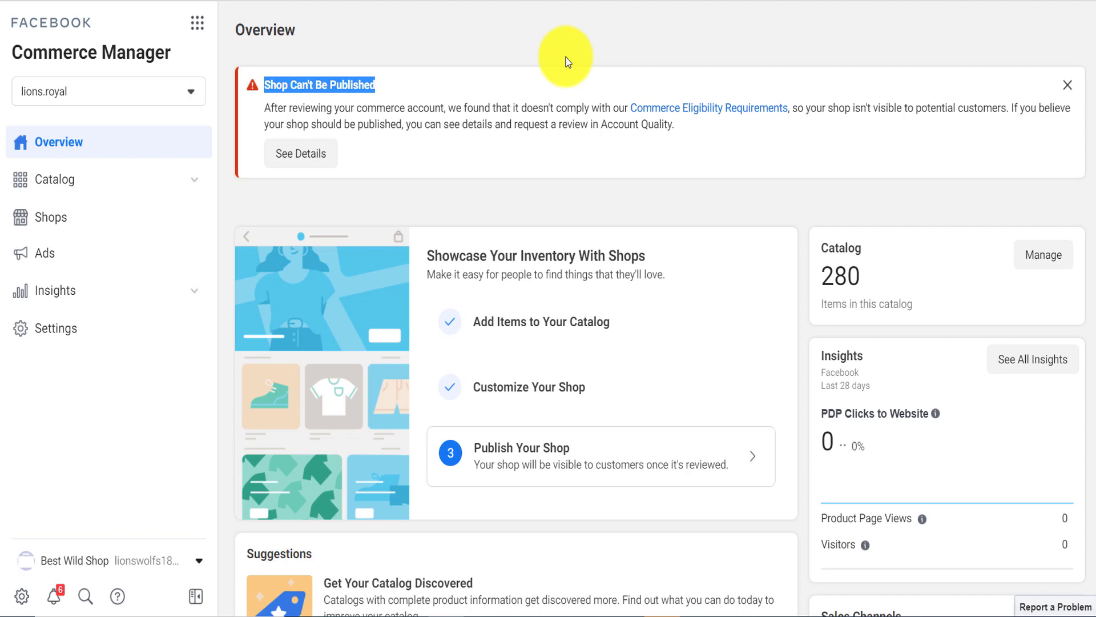
pyautogui.scroll(-4, 703, 44)
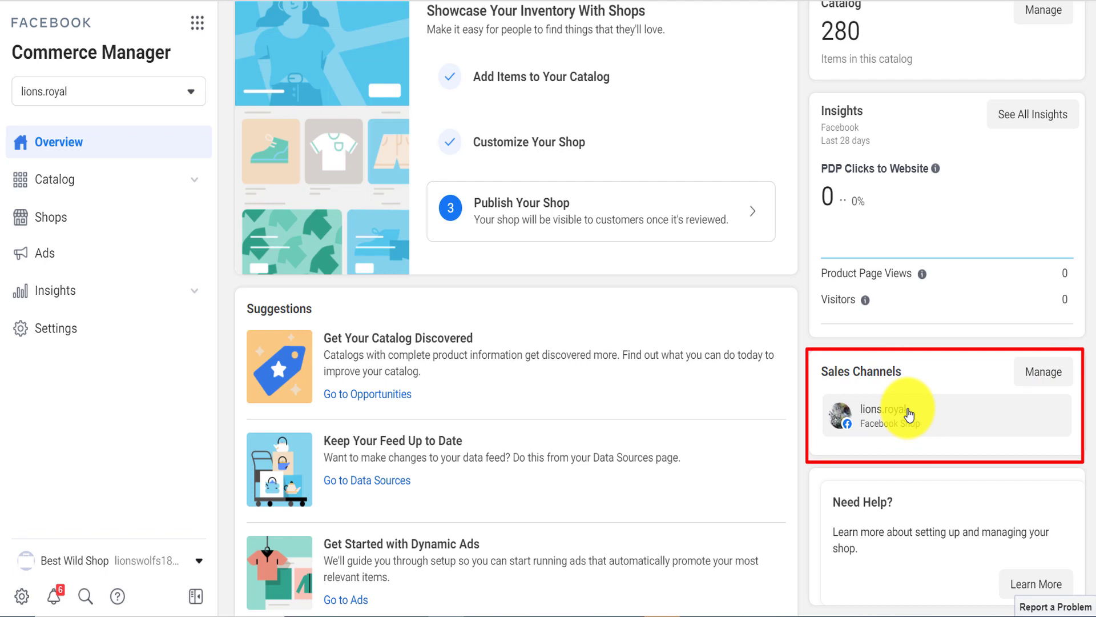
pyautogui.click(1037, 376)
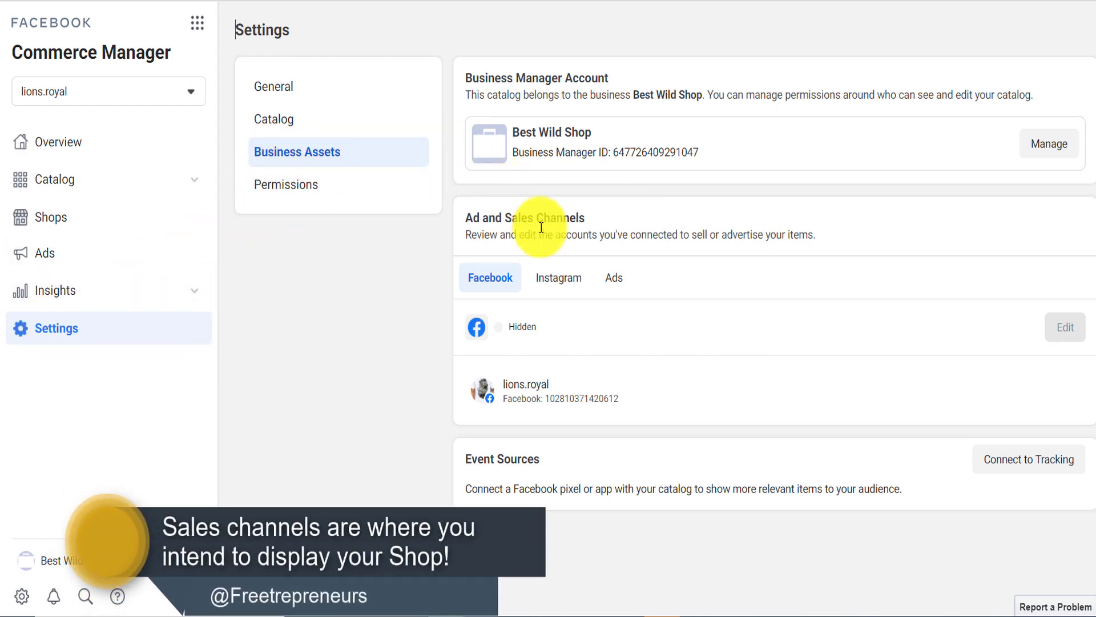
# Check the Instagram sales channel, then view the Best Clothing Items catalog settings
pyautogui.click(561, 279)
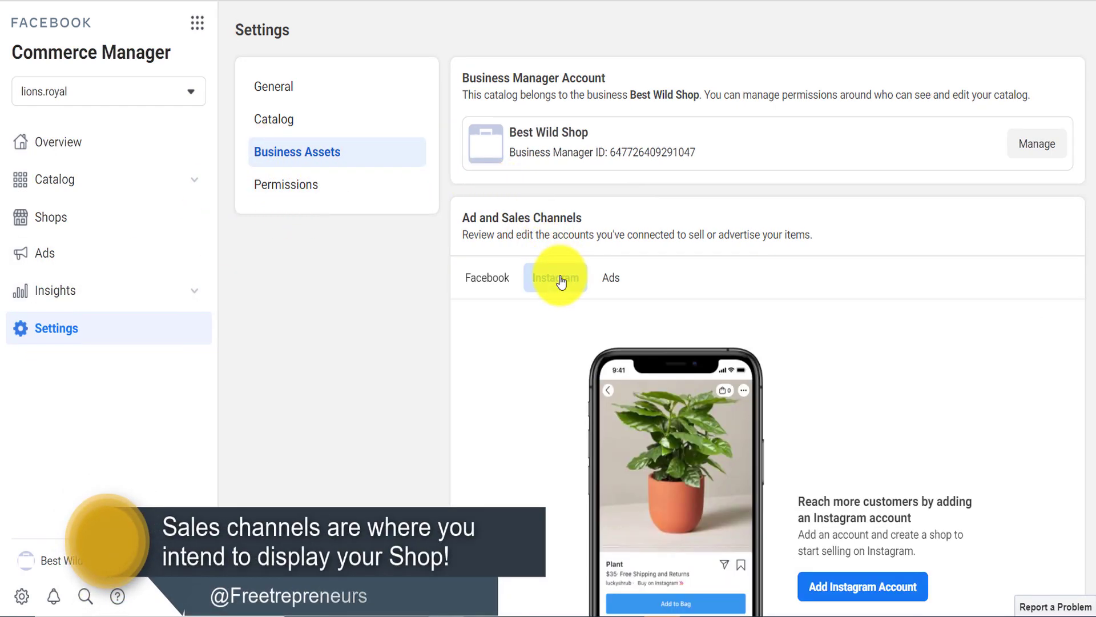
pyautogui.scroll(-2, 961, 405)
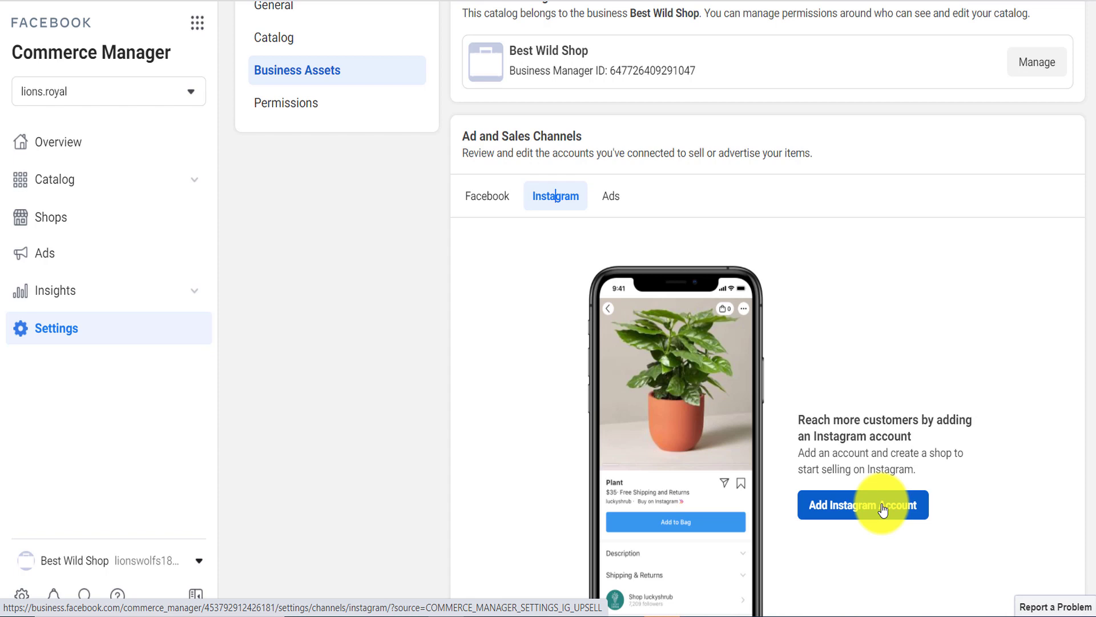
pyautogui.scroll(2, 920, 413)
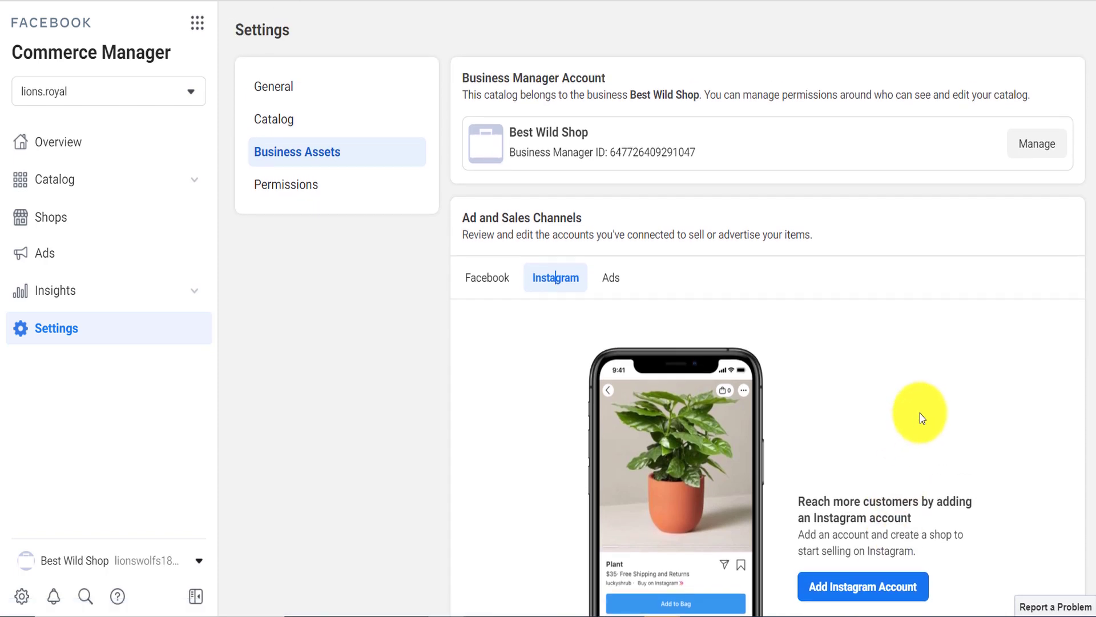
pyautogui.click(295, 118)
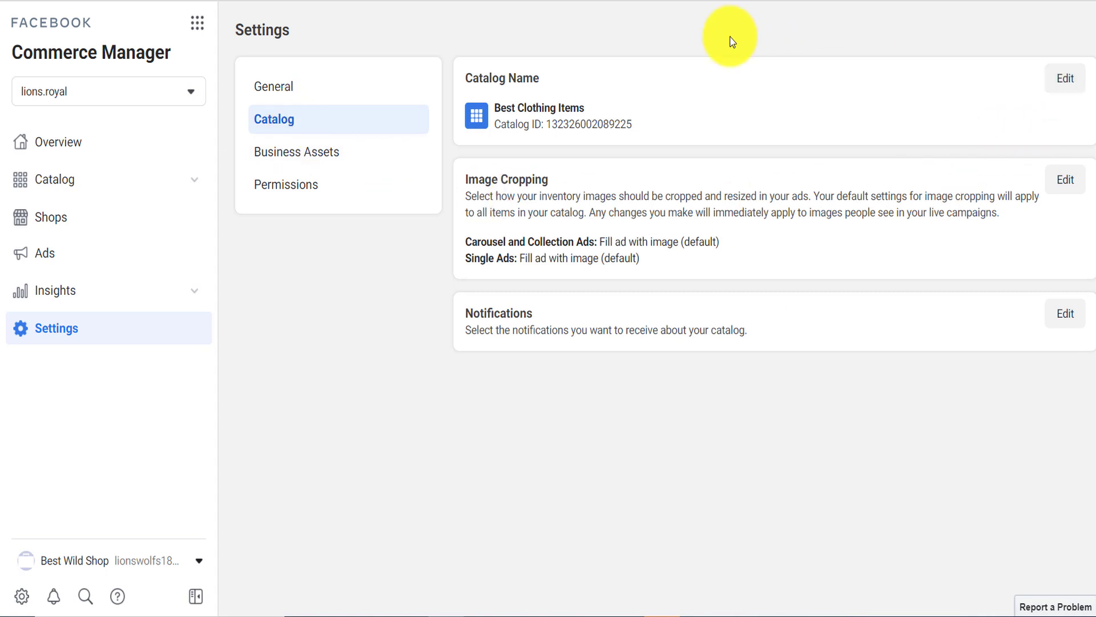
# Review the General settings and close the Business Info editor without changes
pyautogui.click(291, 85)
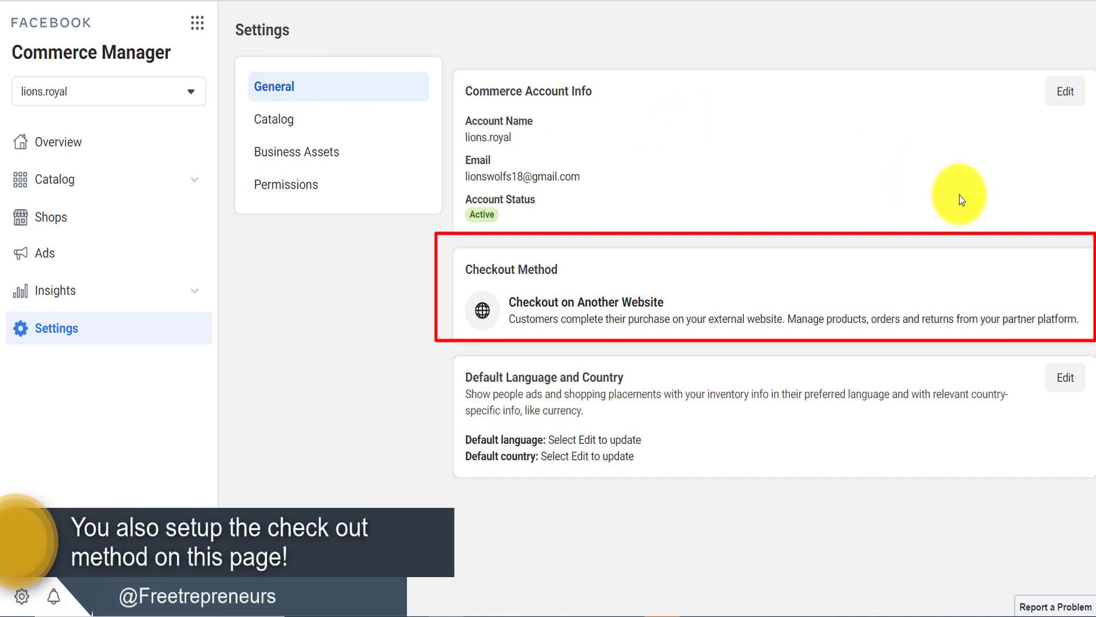
pyautogui.click(1063, 92)
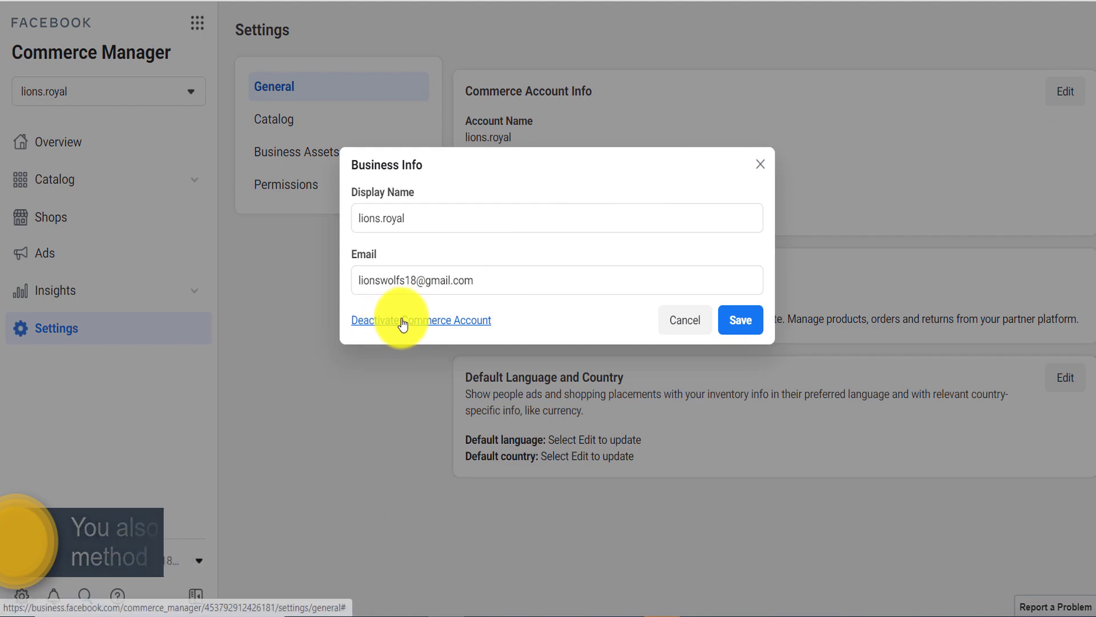
pyautogui.click(763, 170)
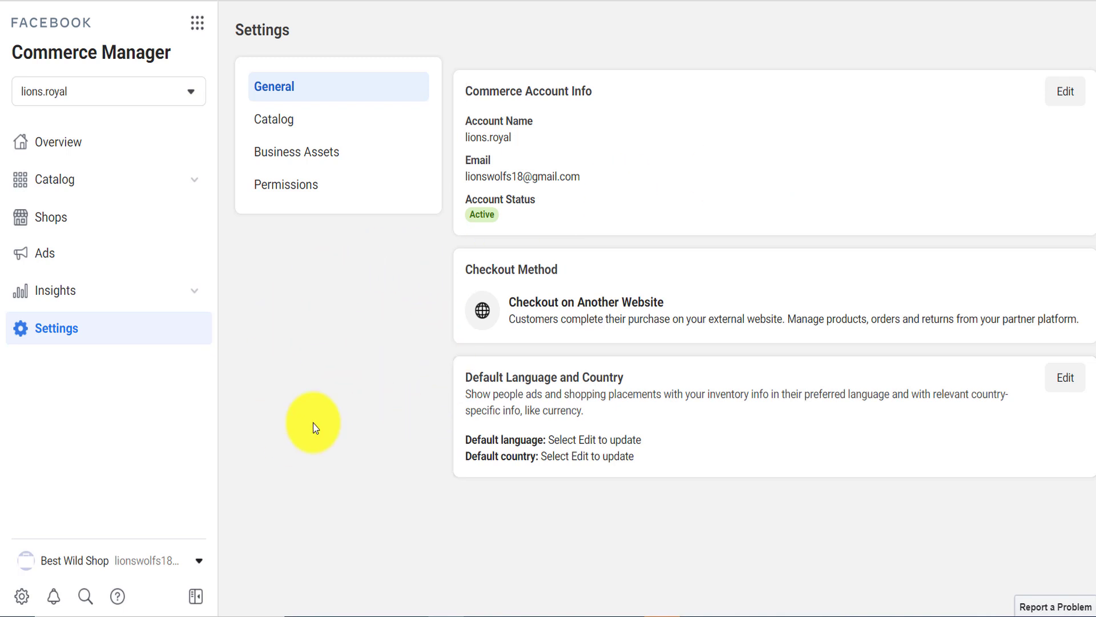
# Return to the shop Overview page
pyautogui.click(93, 141)
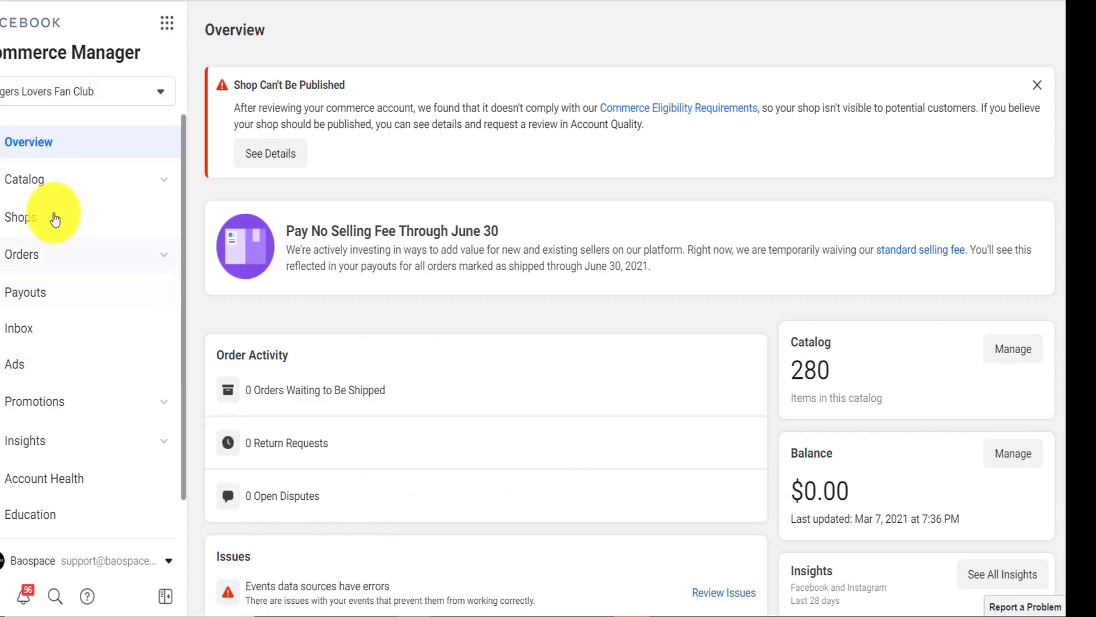
# Review the catalog's low quality event data issue and read help on rejected-item reviews
pyautogui.click(46, 179)
pyautogui.click(22, 215)
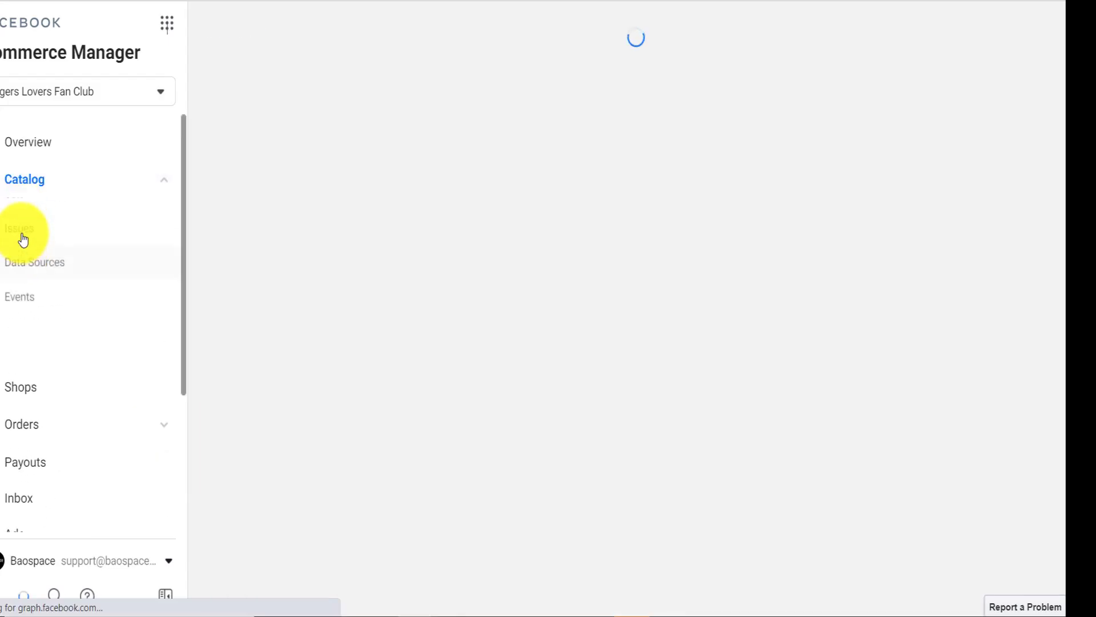
pyautogui.click(20, 285)
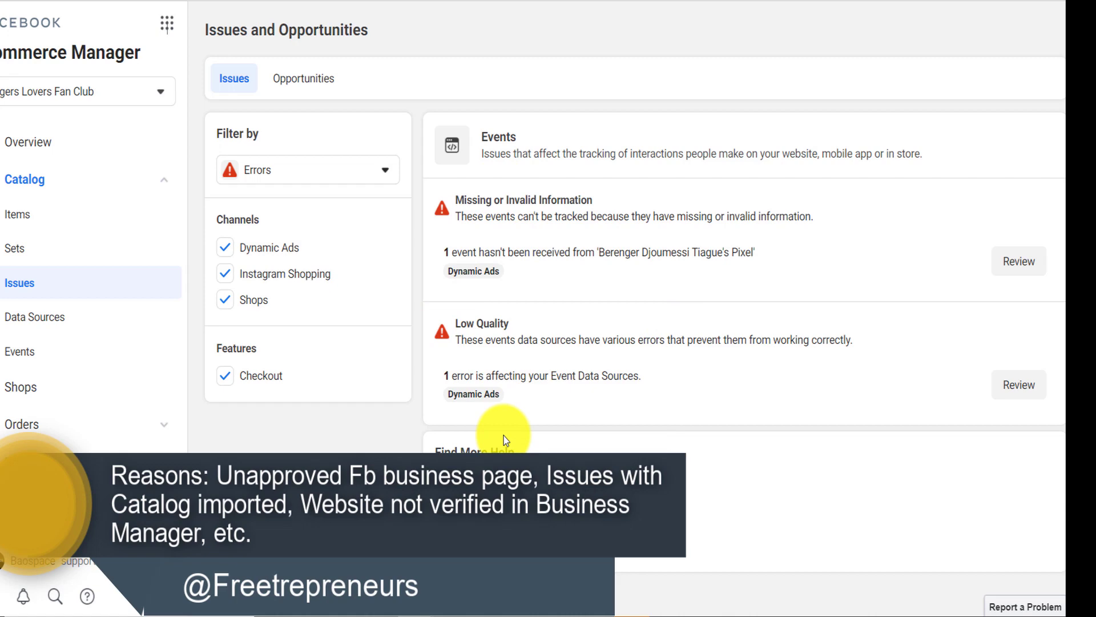
pyautogui.click(1037, 391)
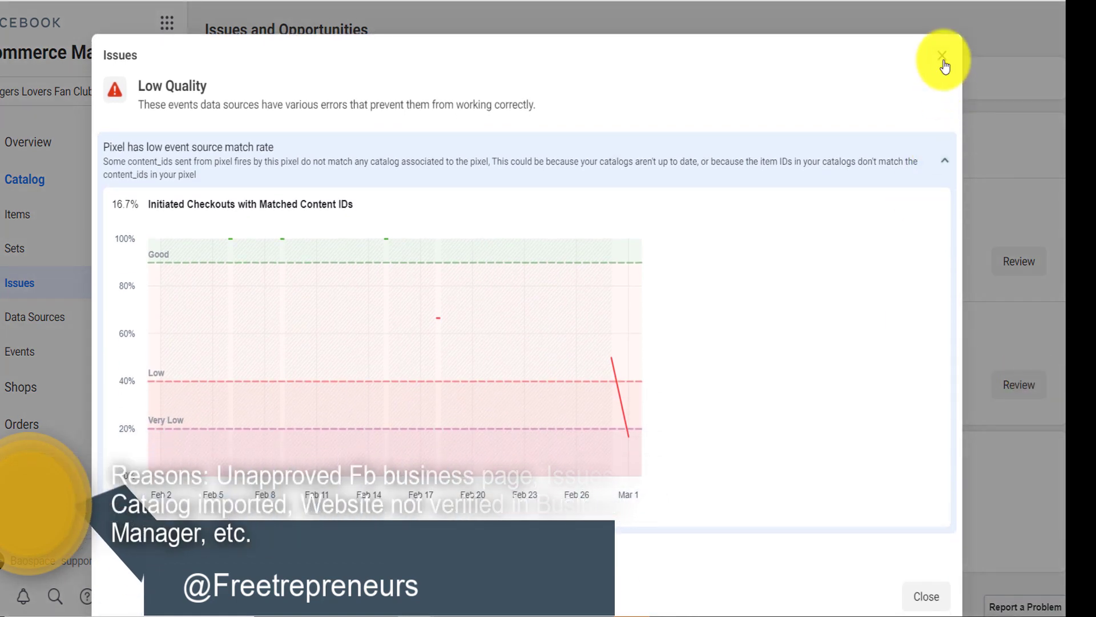
pyautogui.click(942, 58)
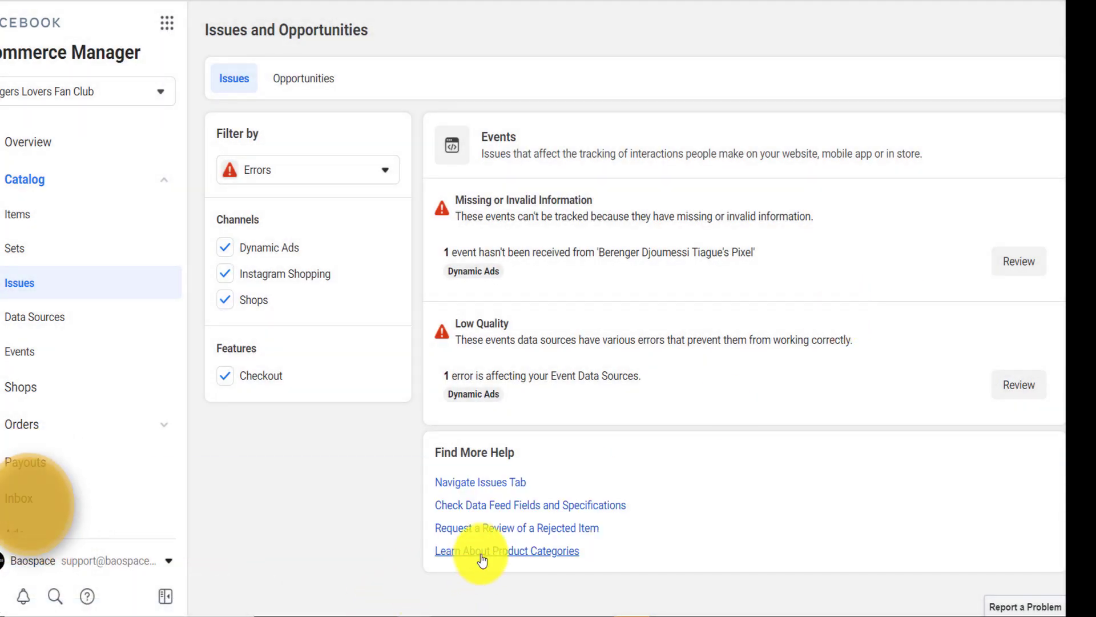
pyautogui.click(505, 531)
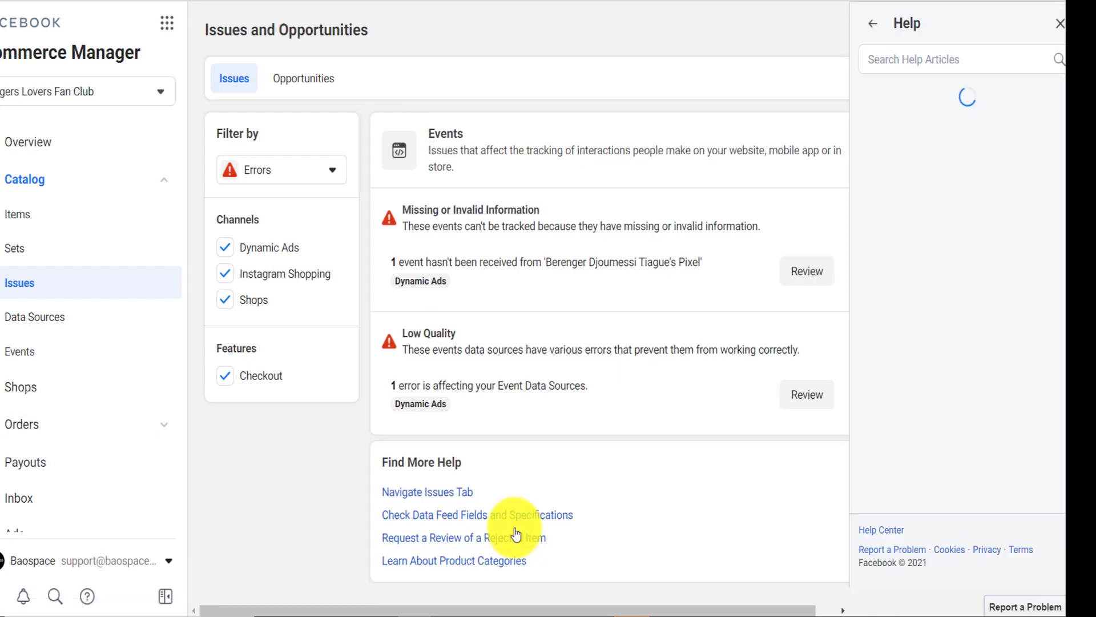
pyautogui.scroll(-5, 1008, 339)
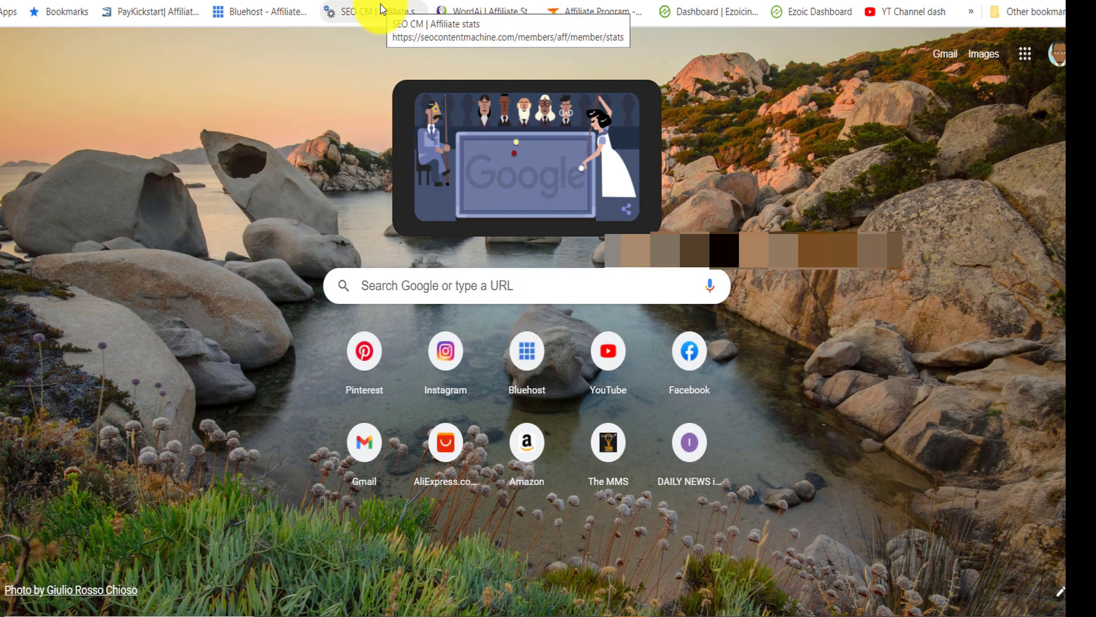
# Search Google for 'facebook creator studio monetization' and open the Monetization Tools Application page
pyautogui.write('facebook')
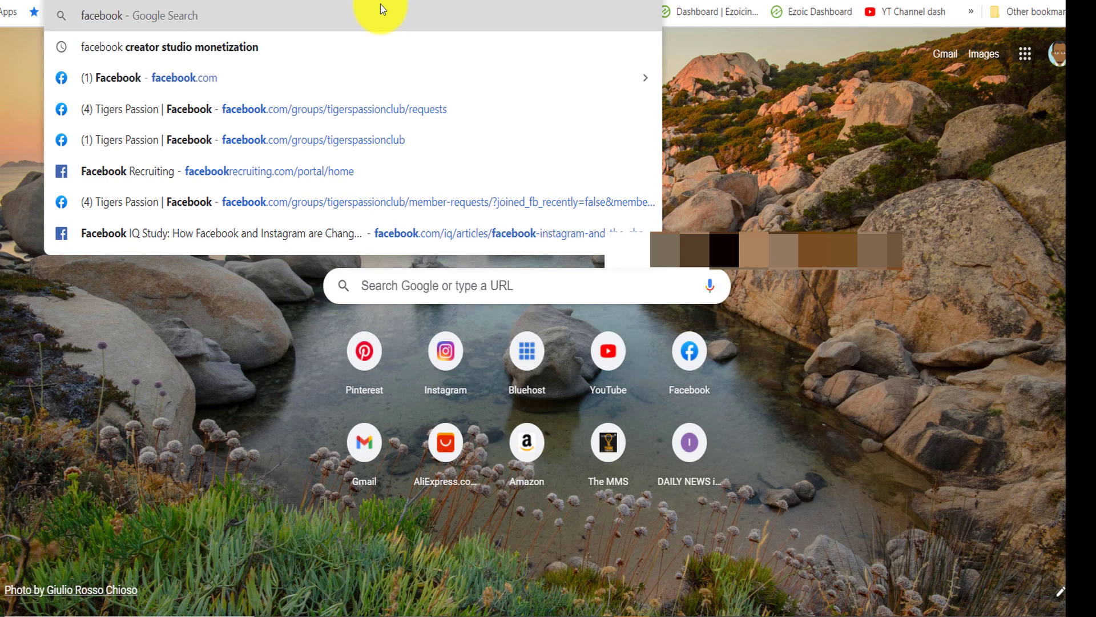
pyautogui.write(' creator')
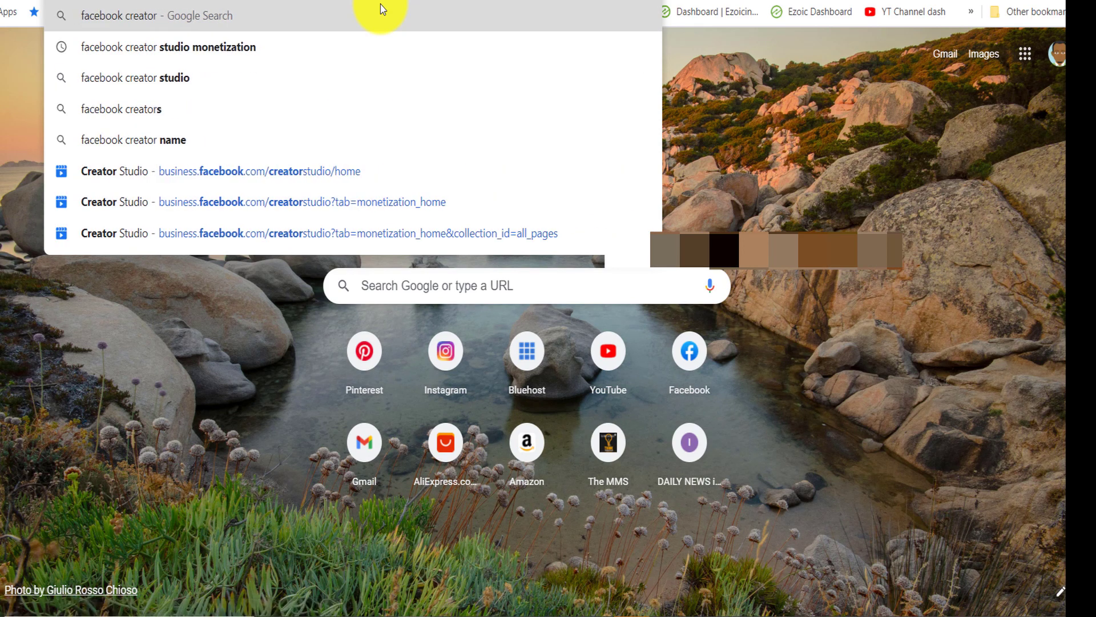
pyautogui.write(' studio')
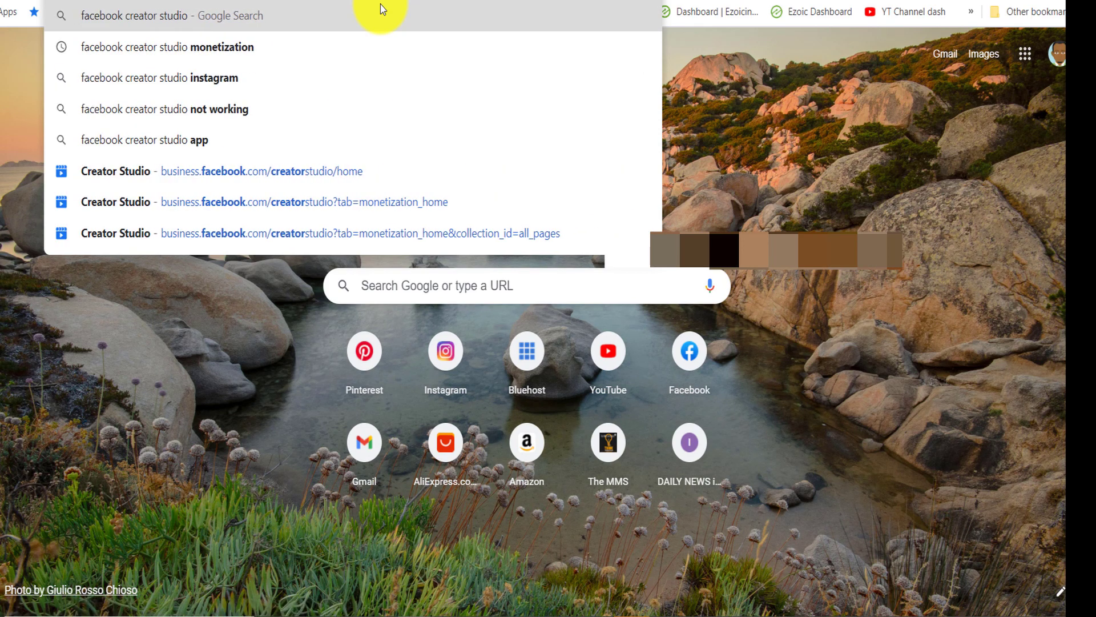
pyautogui.press('Down')
pyautogui.press('Return')
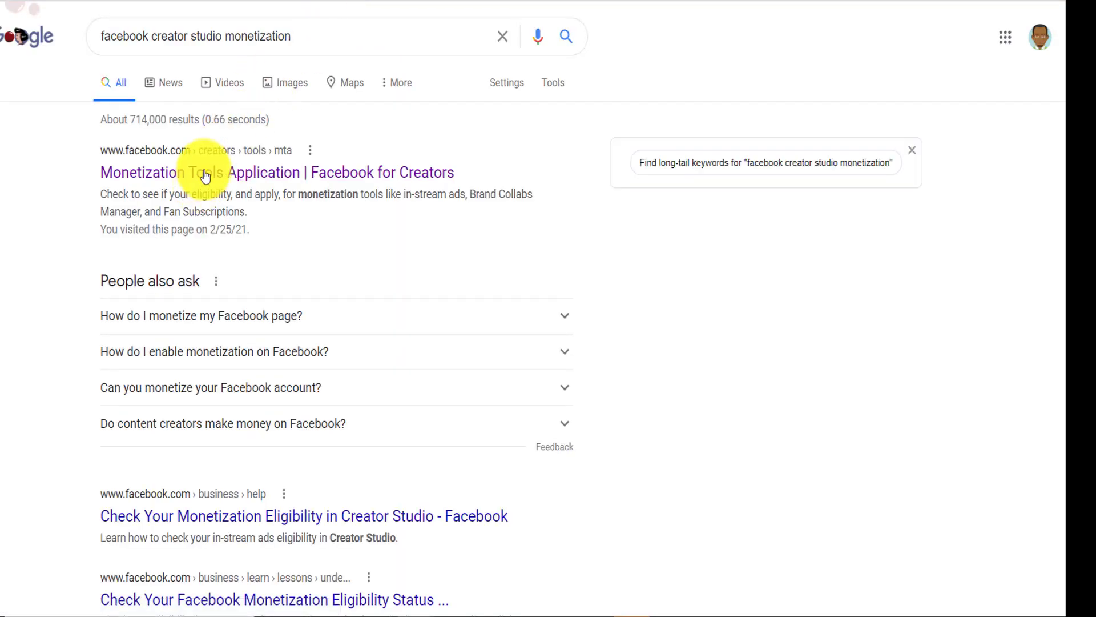
pyautogui.click(204, 177)
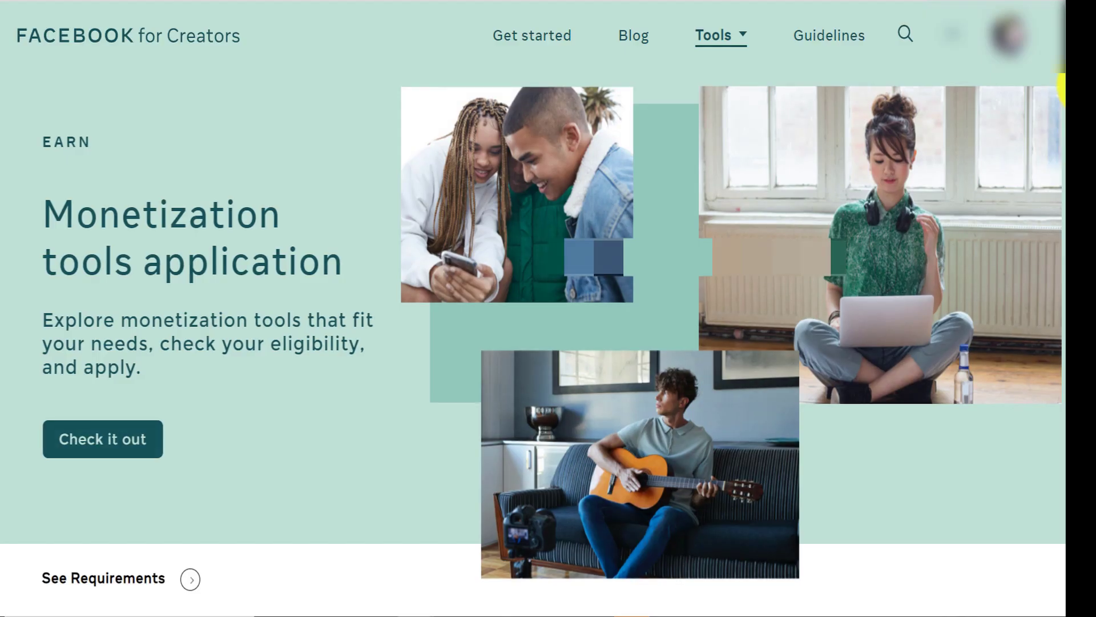
# Show the eligibility details for Tigers Lovers Fan Club in the APPROVED section
pyautogui.scroll(-10, 1058, 177)
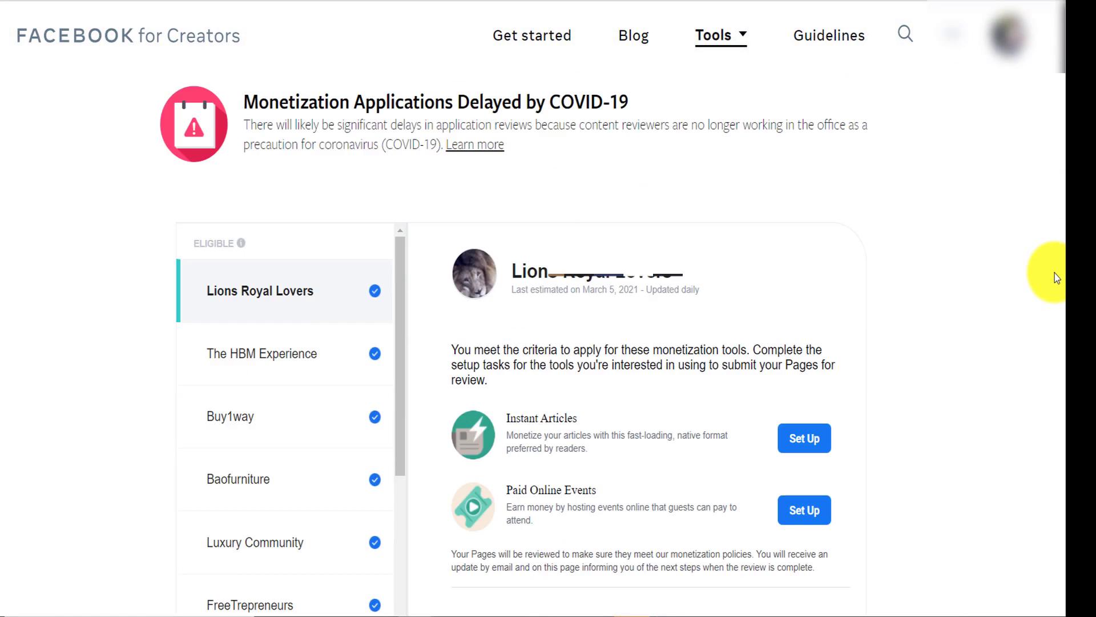
pyautogui.scroll(-3, 1054, 273)
pyautogui.scroll(2, 1050, 287)
pyautogui.scroll(-3, 1057, 269)
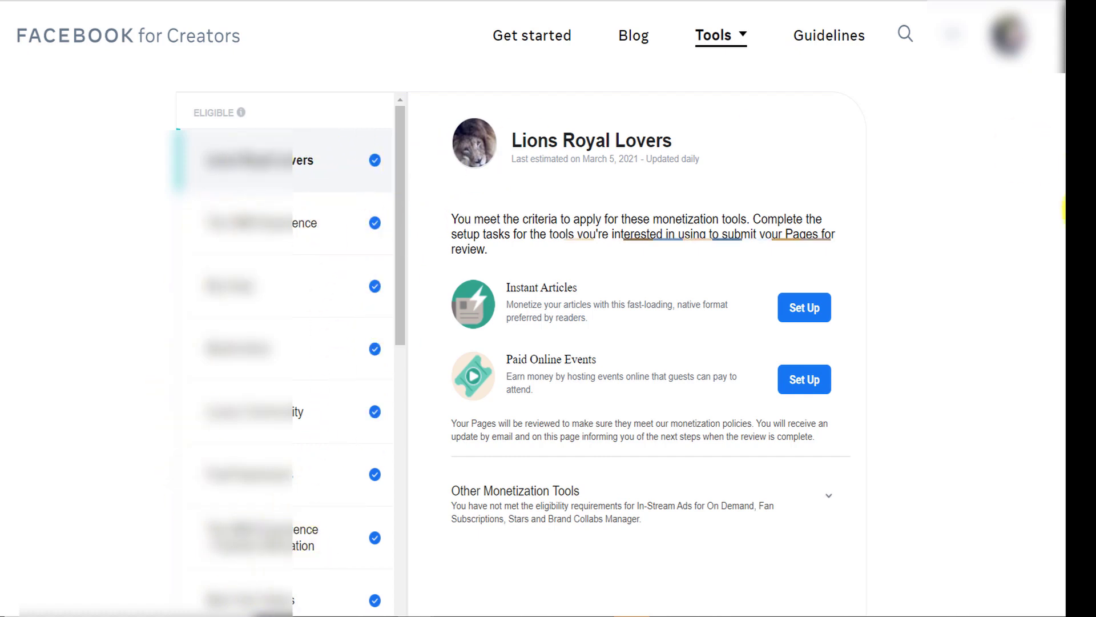
pyautogui.scroll(-1, 1065, 252)
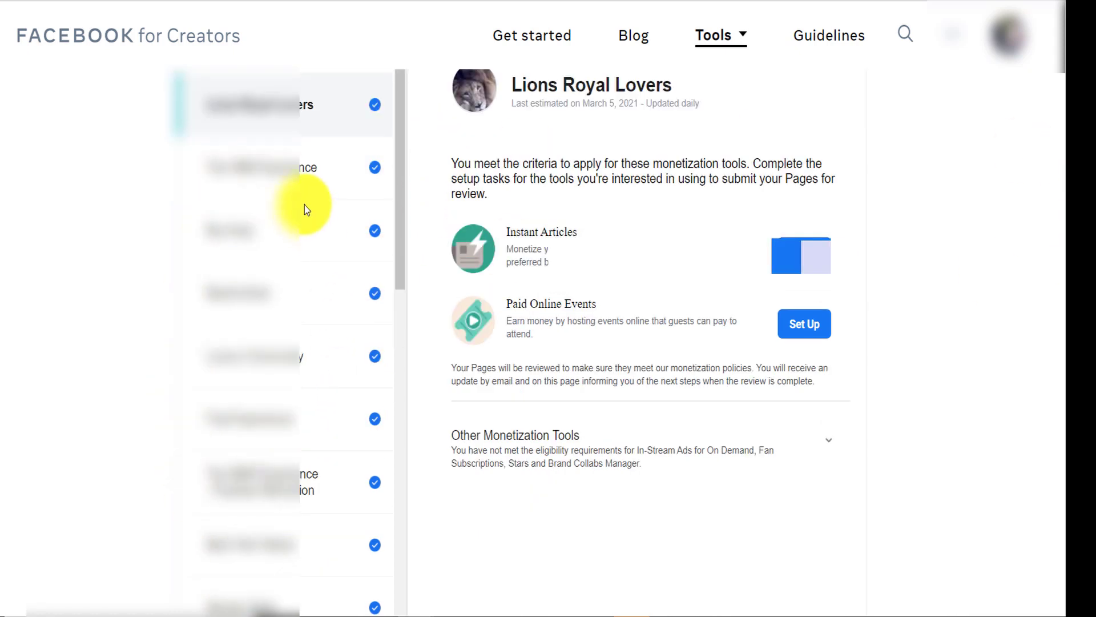
pyautogui.scroll(-5, 359, 215)
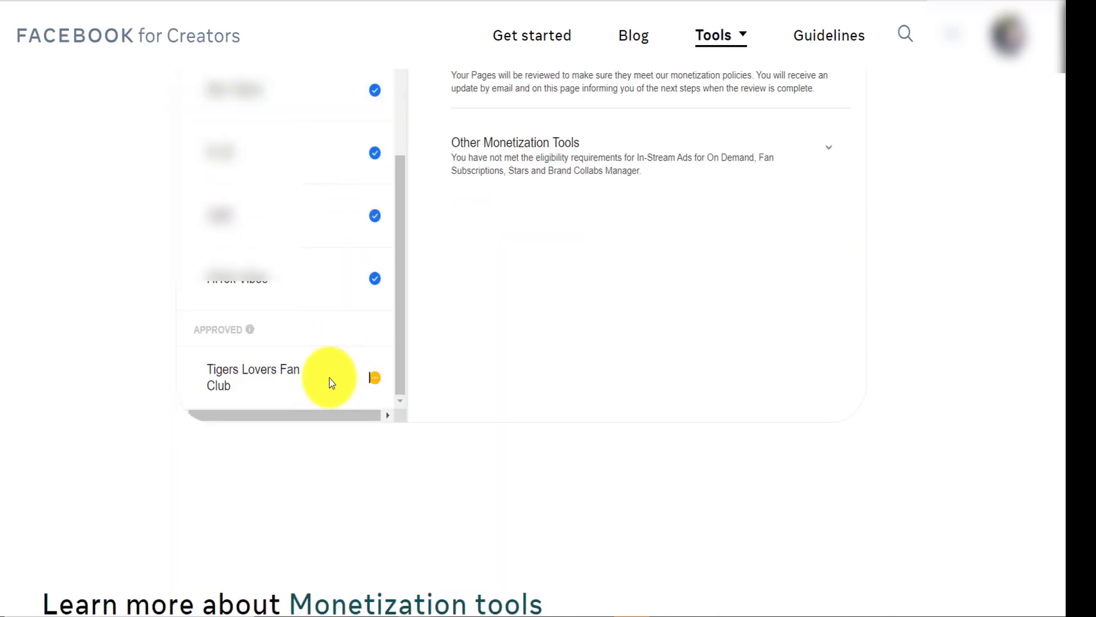
pyautogui.click(233, 373)
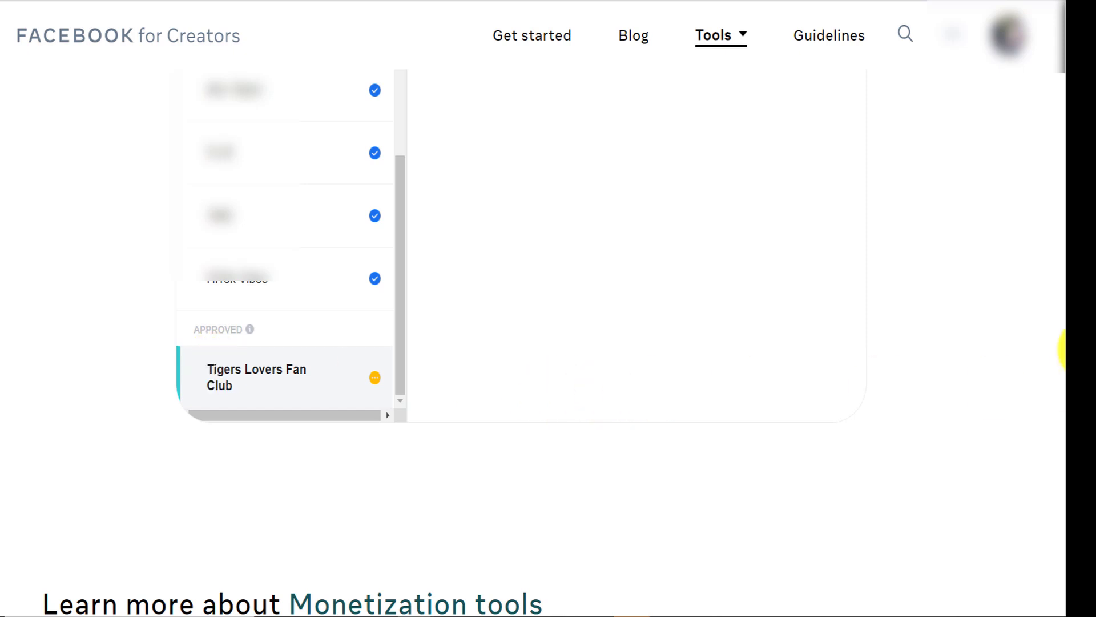
# Highlight the message saying the Page is not eligible to monetize
pyautogui.scroll(2, 1063, 308)
pyautogui.scroll(3, 1063, 285)
pyautogui.scroll(-3, 1073, 282)
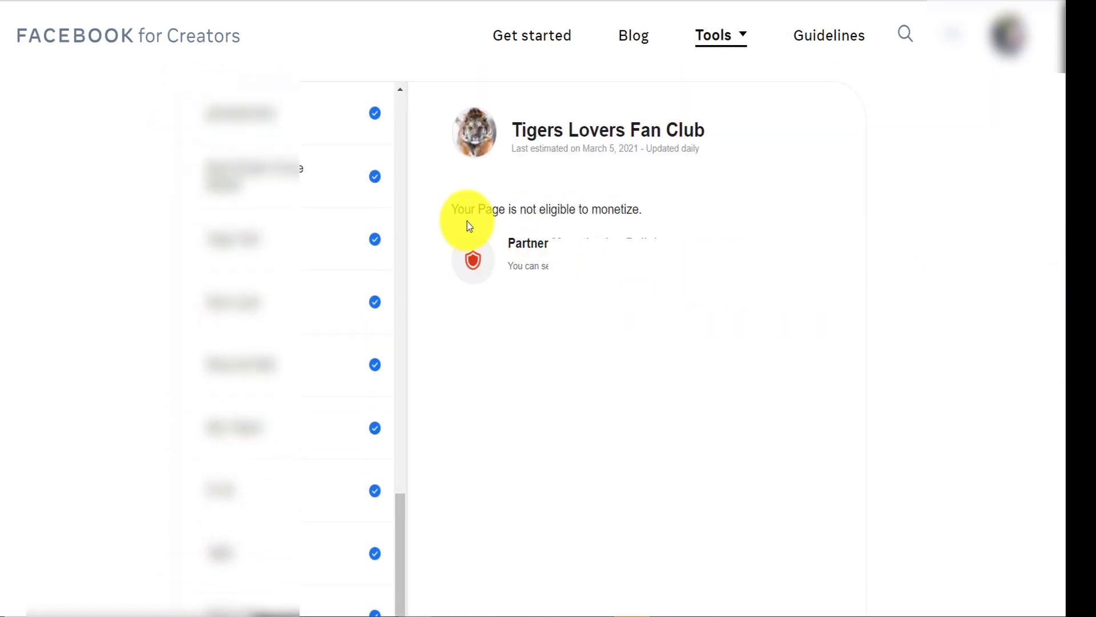
pyautogui.moveTo(456, 206); pyautogui.dragTo(642, 208)
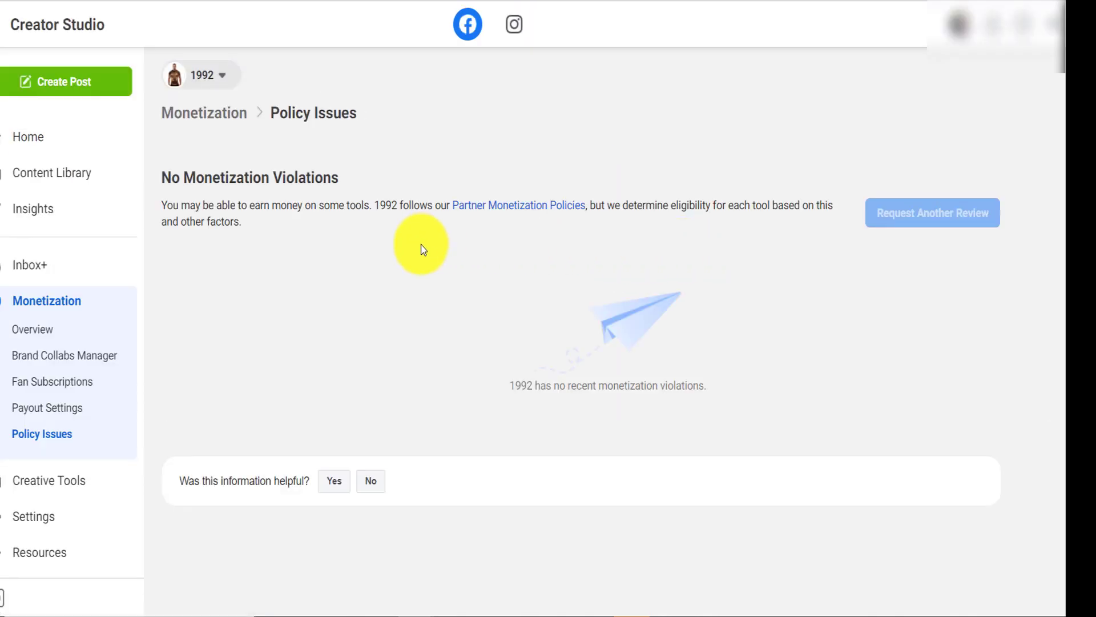
# Switch Policy Issues to Tigers Lovers Fan Club and highlight the Limited Originality of Content violation
pyautogui.click(217, 80)
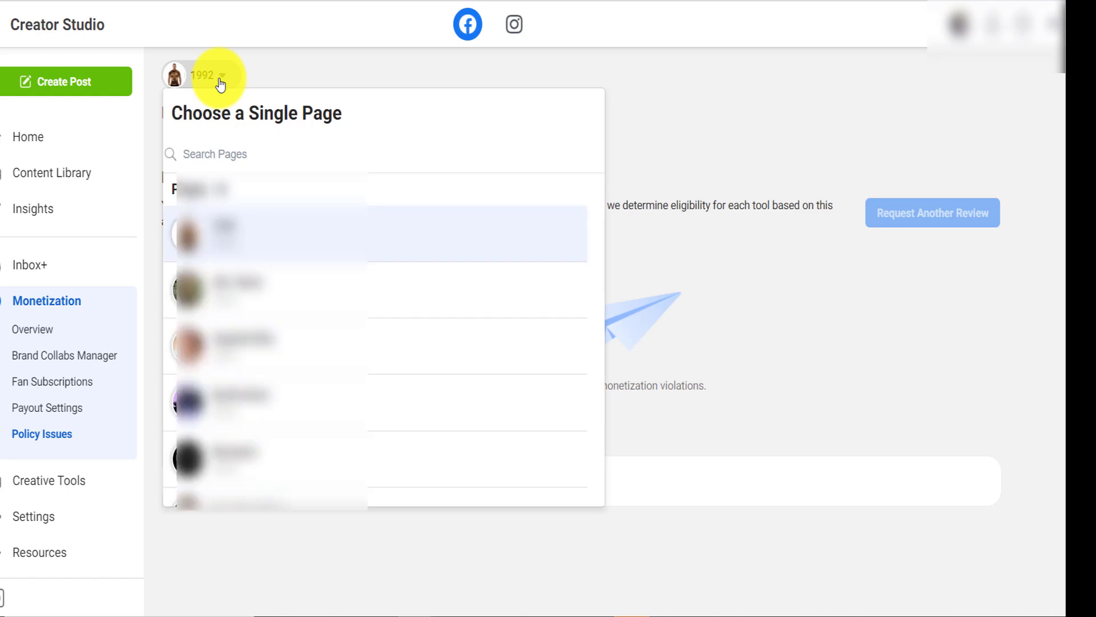
pyautogui.scroll(-7, 362, 286)
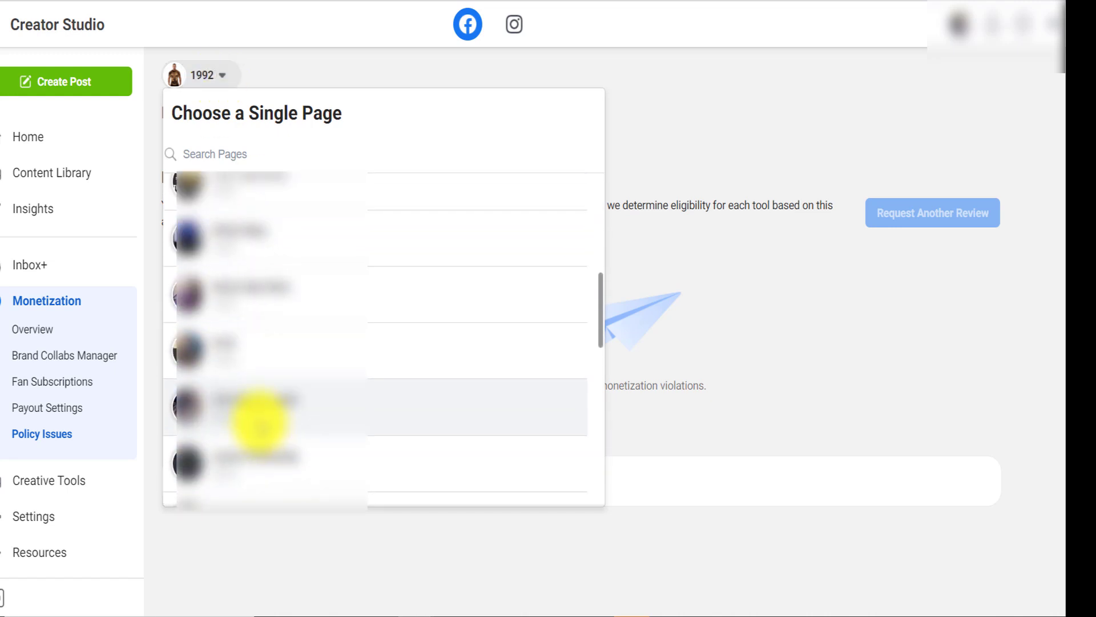
pyautogui.scroll(-5, 268, 411)
pyautogui.click(284, 303)
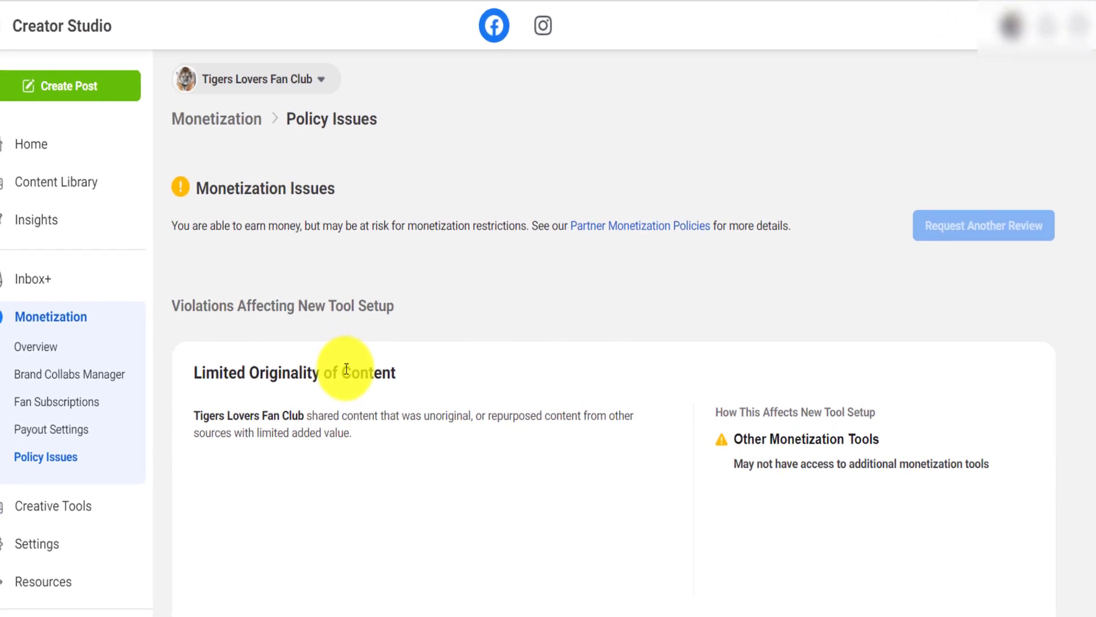
pyautogui.moveTo(195, 415)
pyautogui.mouseDown()
pyautogui.moveTo(447, 410)
pyautogui.moveTo(632, 433)
pyautogui.mouseUp()
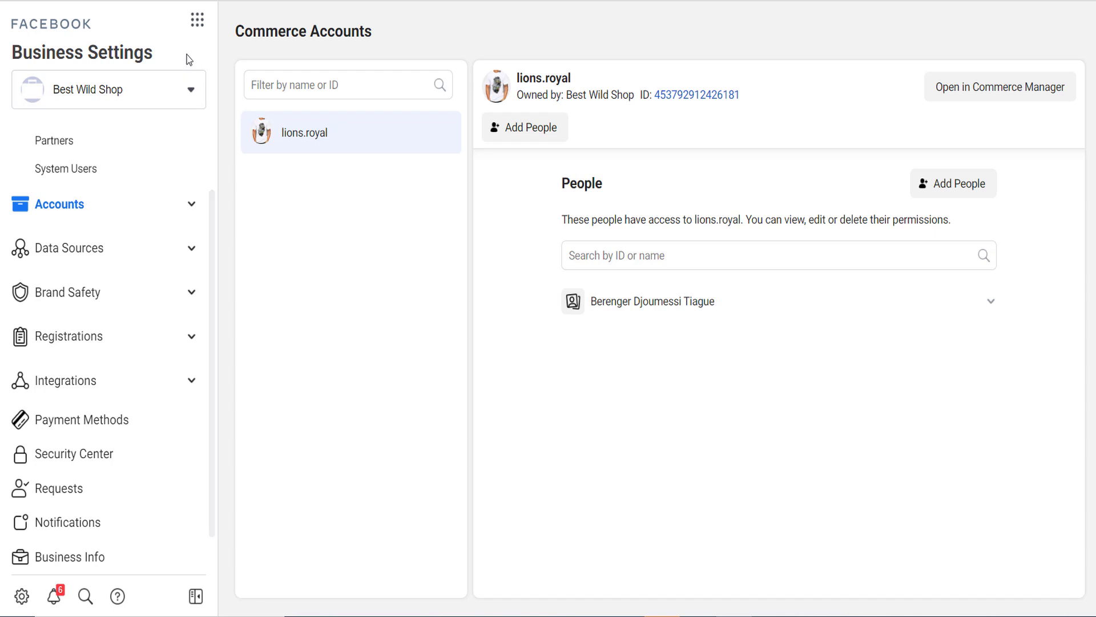
# Go to the Domains page under Brand Safety in Business Settings
pyautogui.click(195, 25)
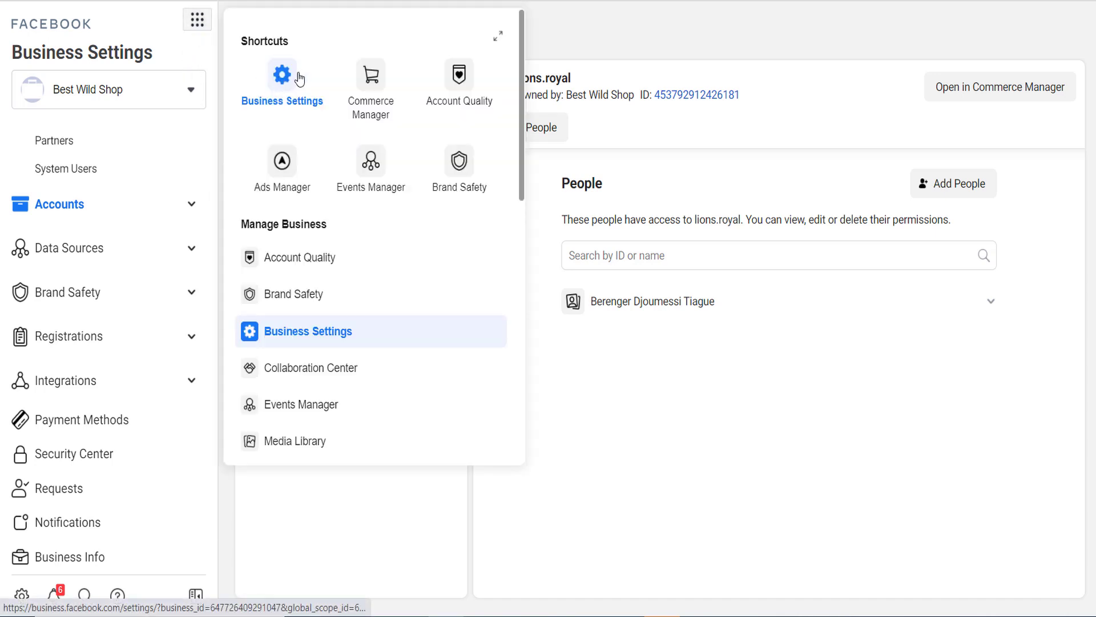
pyautogui.click(292, 506)
pyautogui.scroll(-1, 108, 320)
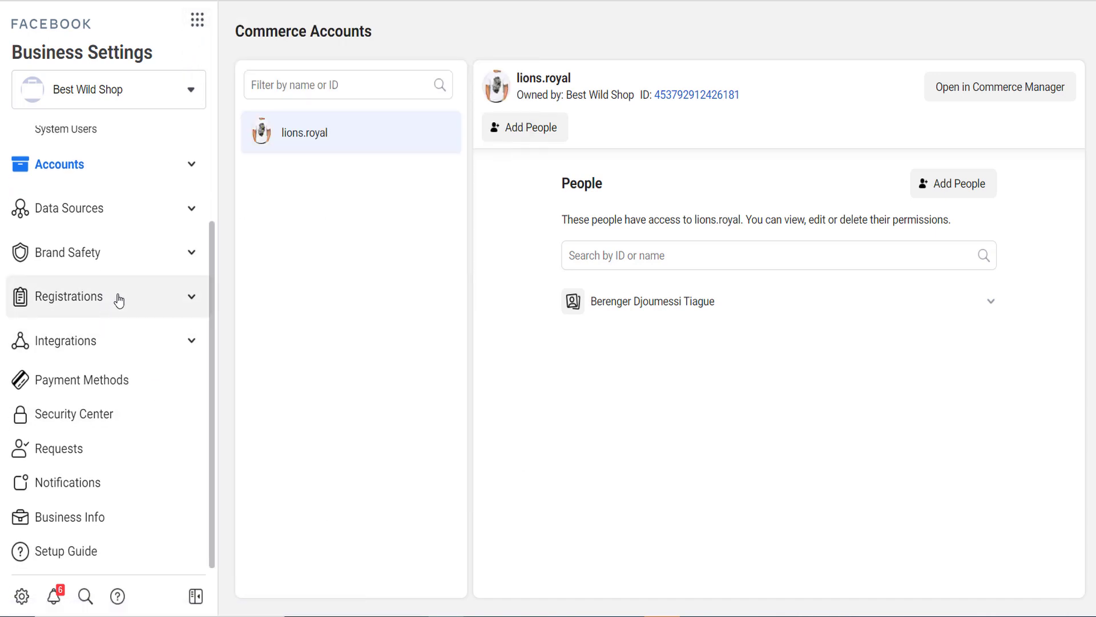
pyautogui.click(129, 258)
pyautogui.click(83, 289)
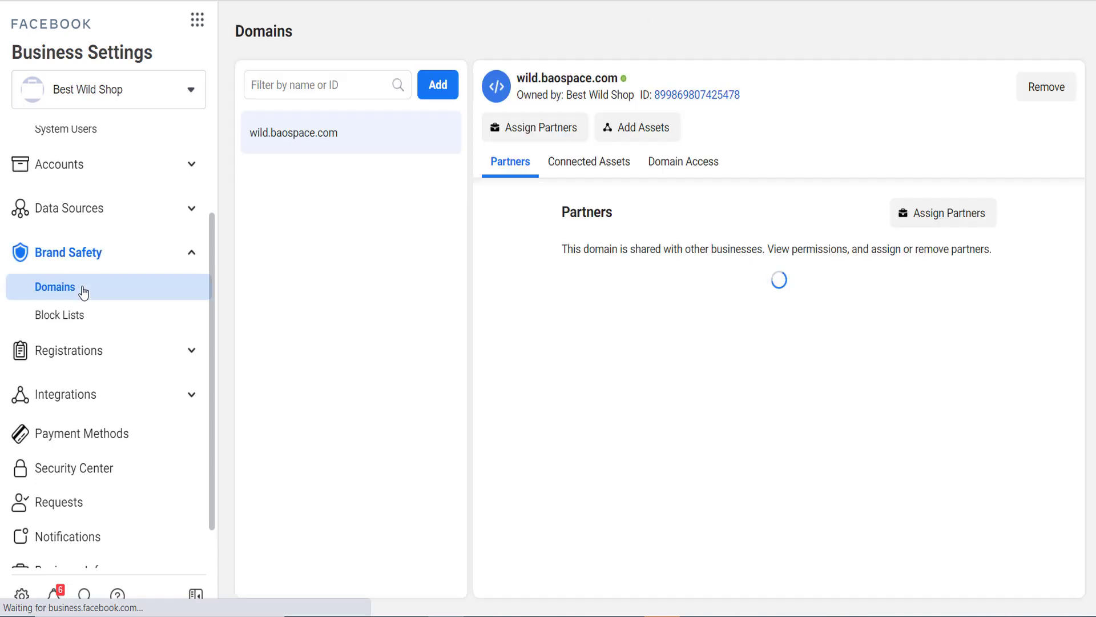
# Add fashionnova.com as a new domain
pyautogui.click(436, 87)
pyautogui.write('fashionnova.com')
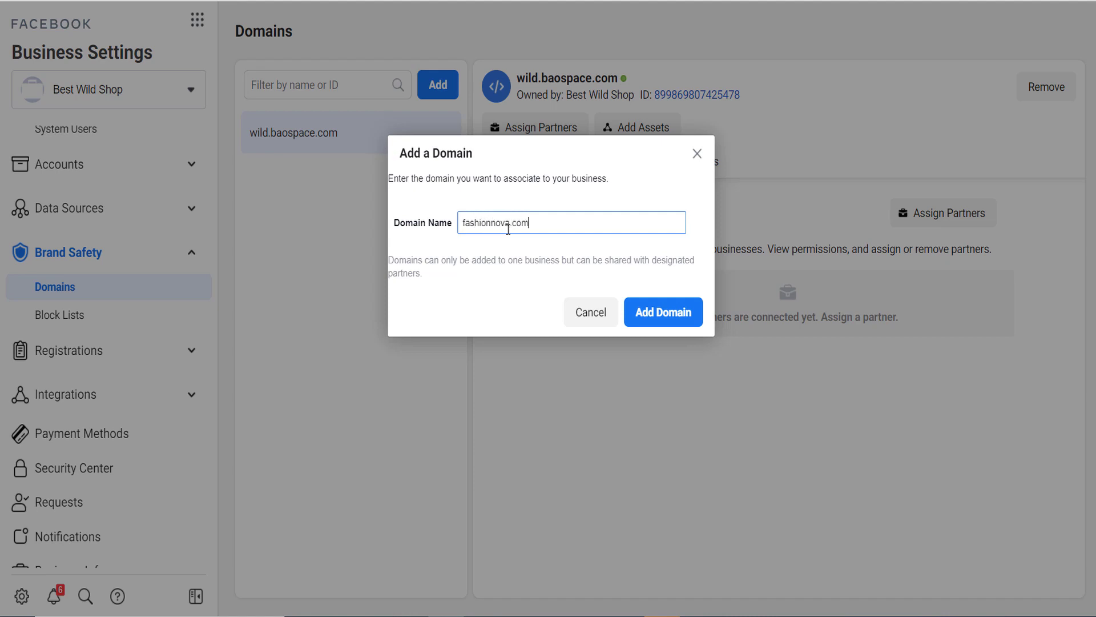
pyautogui.click(693, 313)
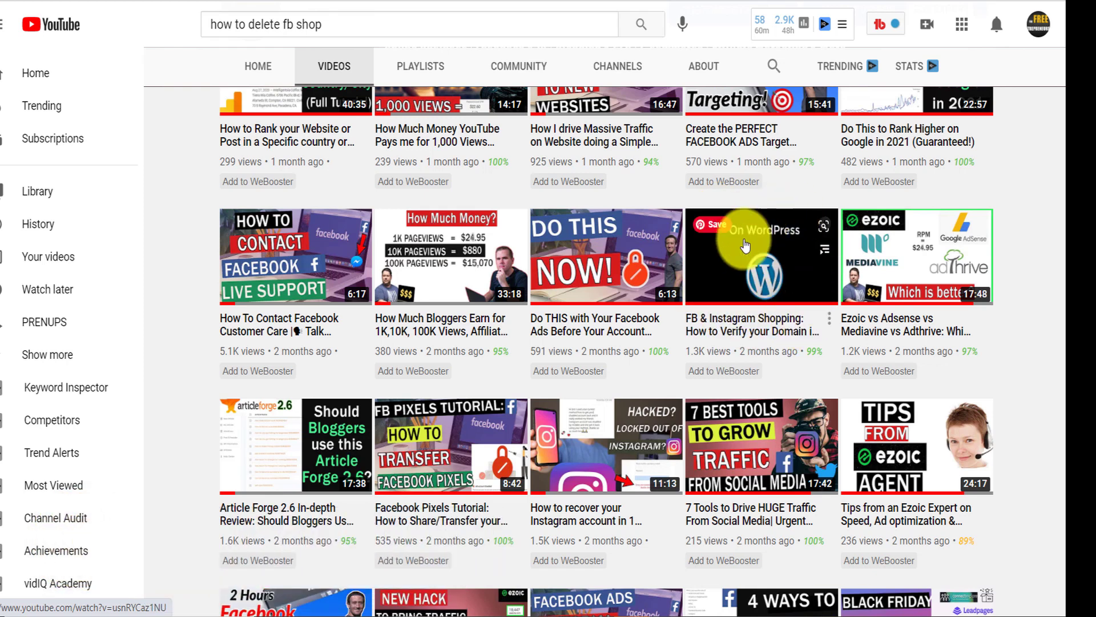
pyautogui.scroll(-6, 791, 262)
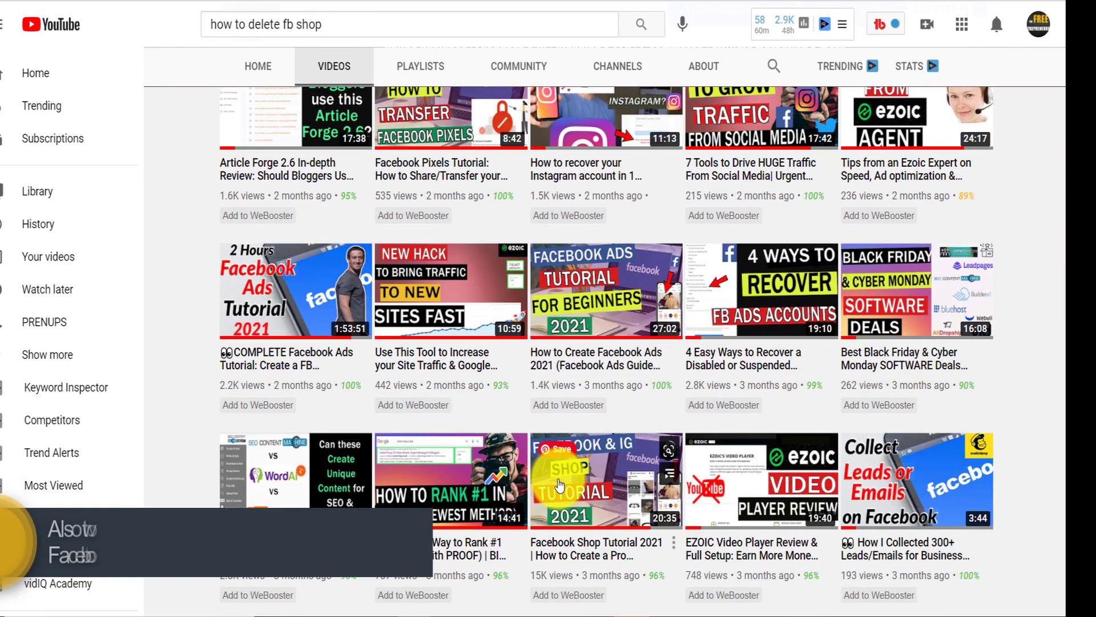
pyautogui.moveTo(629, 476)
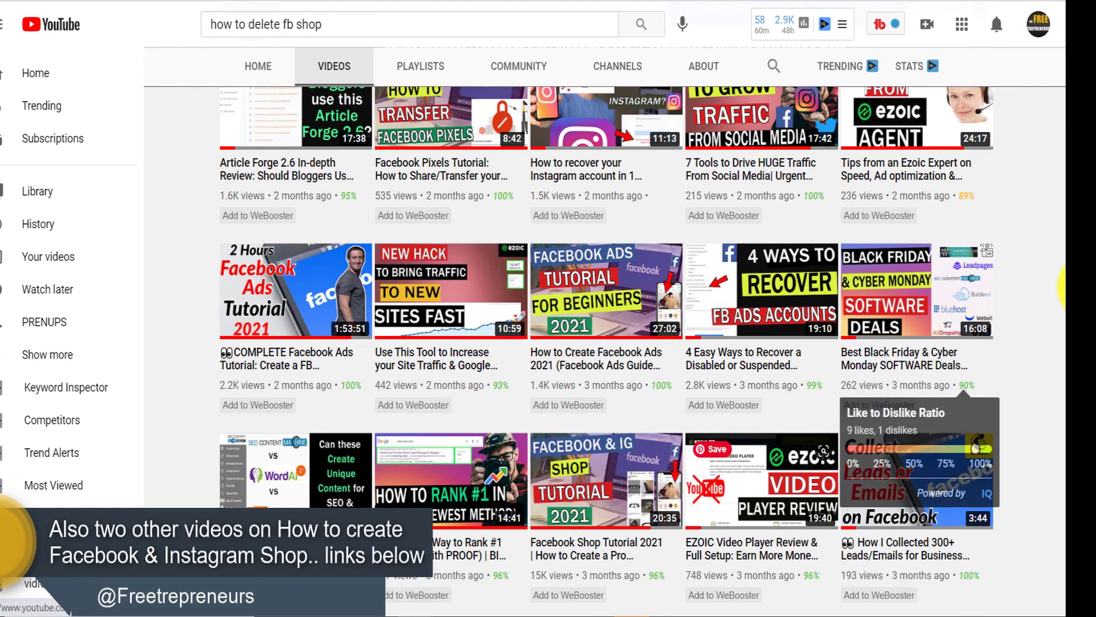
pyautogui.scroll(2, 1064, 257)
pyautogui.scroll(5, 1064, 257)
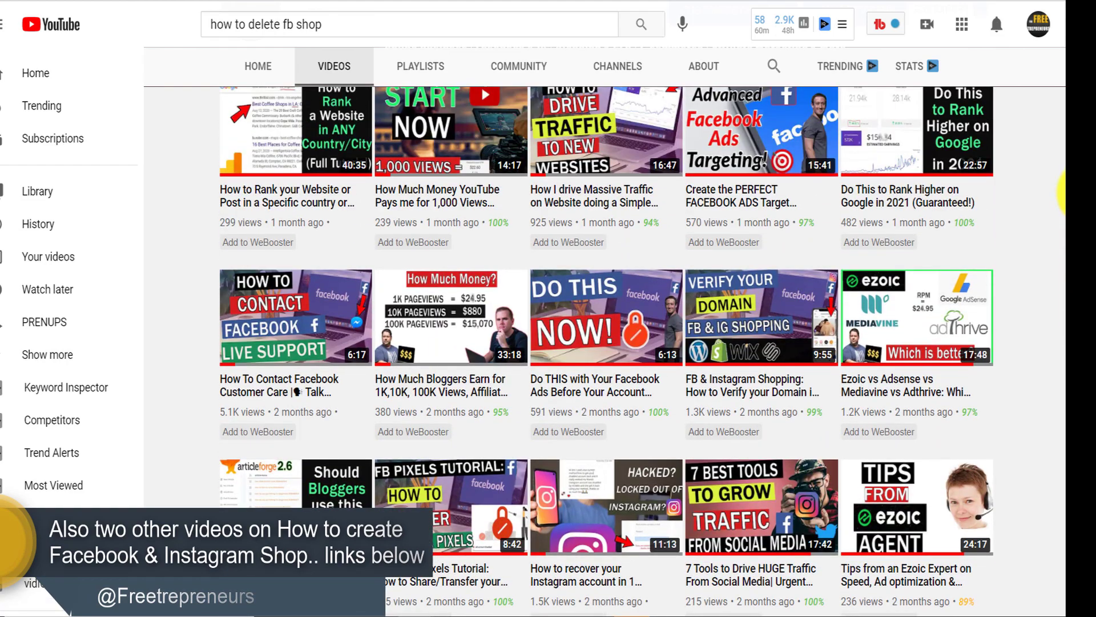
pyautogui.scroll(7, 1063, 191)
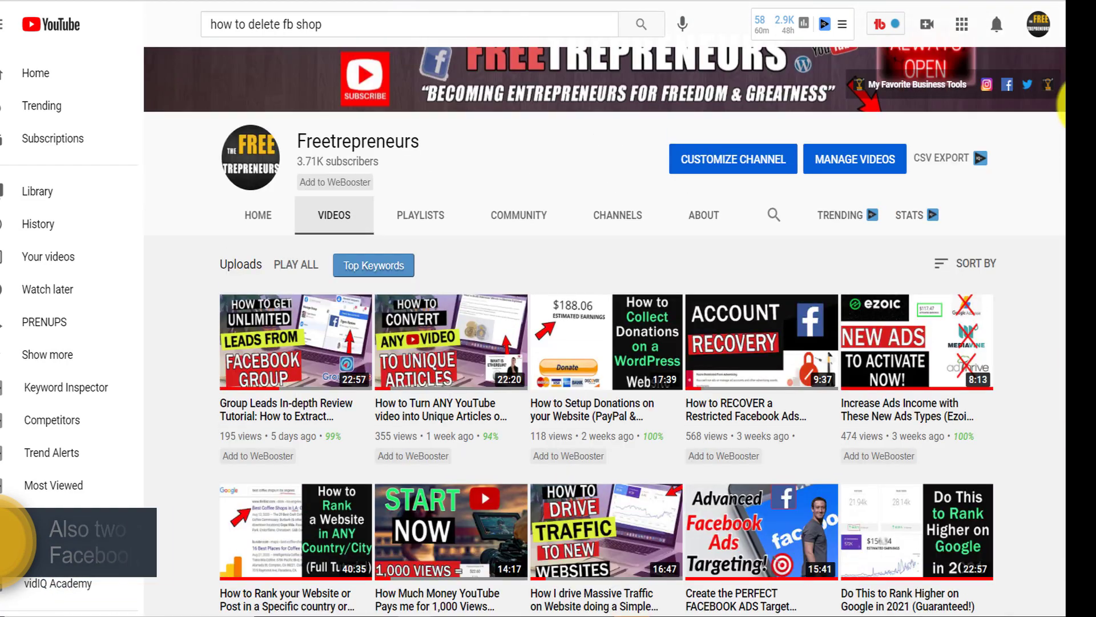